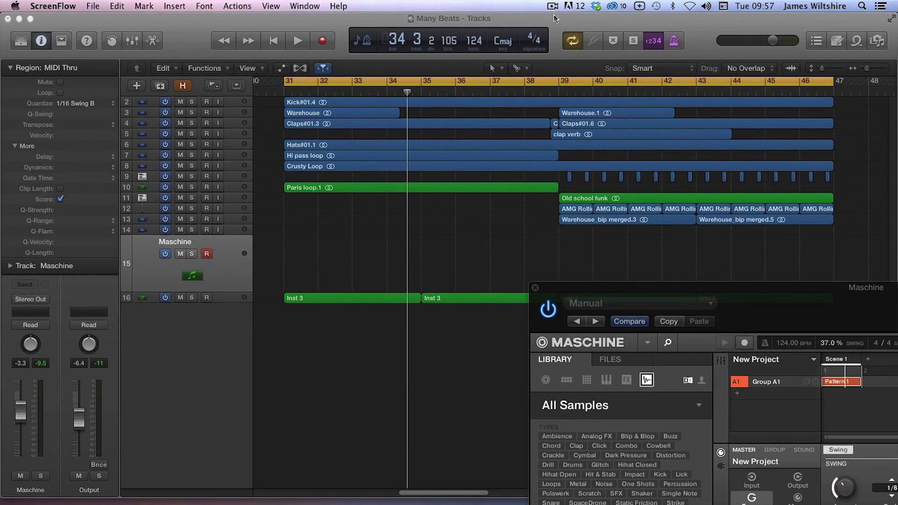
- Move the Maschine window to reach its swing control, then shift it off the tracks
drag(772, 289, 655, 340)
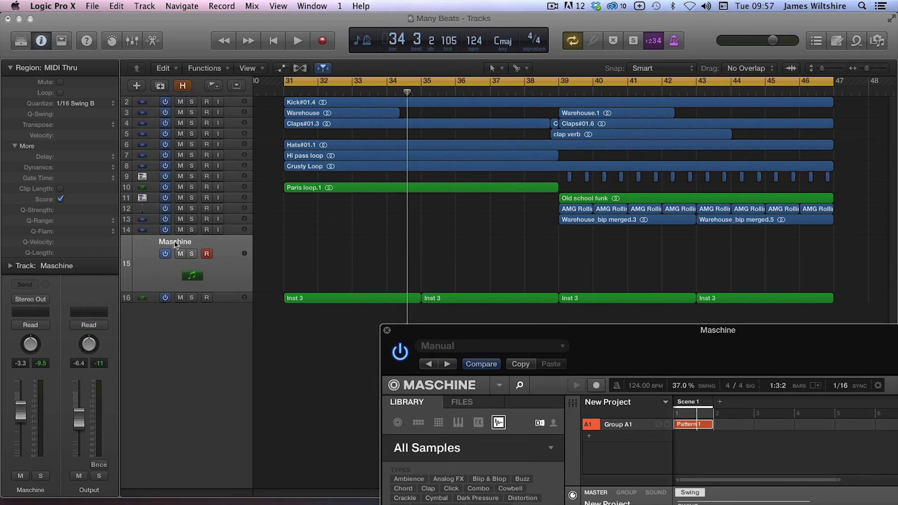
click(198, 241)
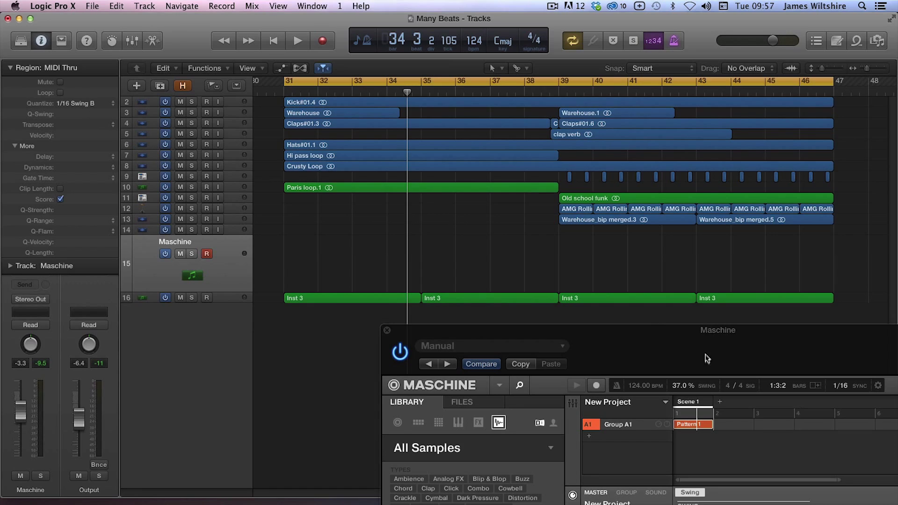
drag(725, 351, 450, 62)
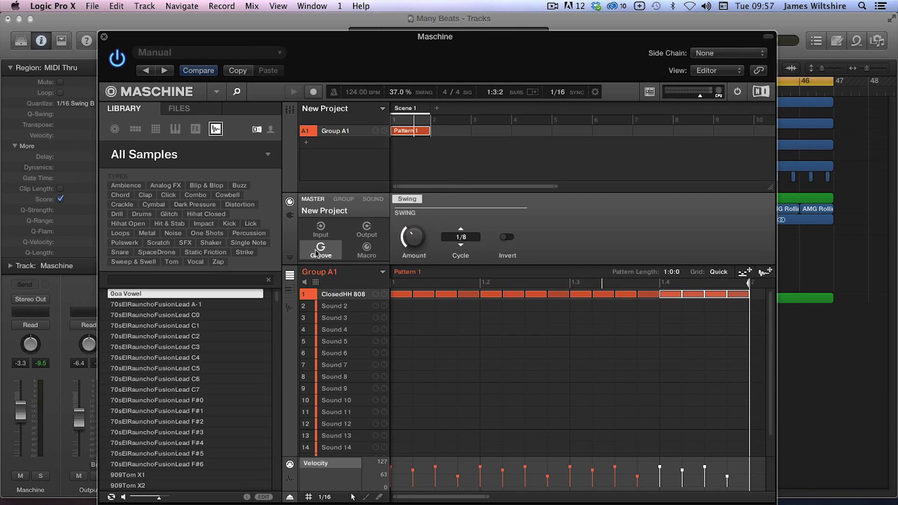
mouse_move(412, 237)
mouse_down()
mouse_move(412, 262)
mouse_move(412, 240)
mouse_up()
drag(437, 50, 855, 410)
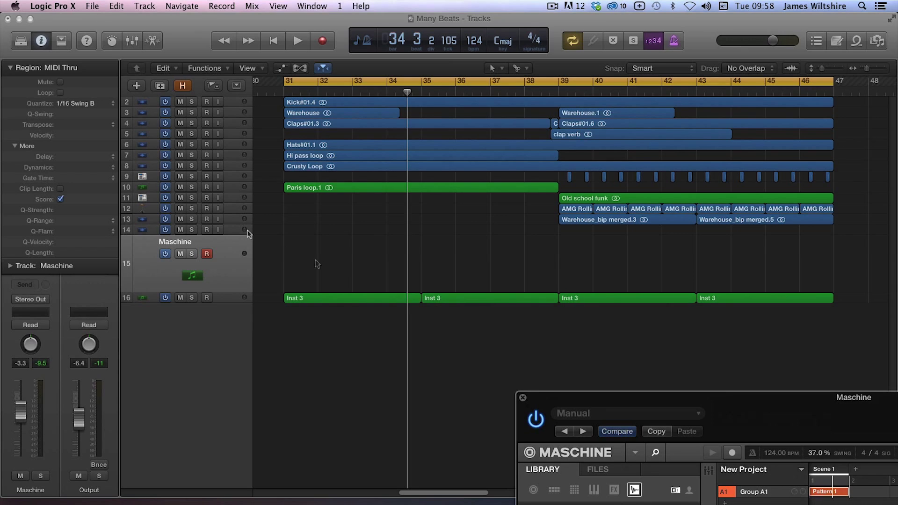
click(354, 252)
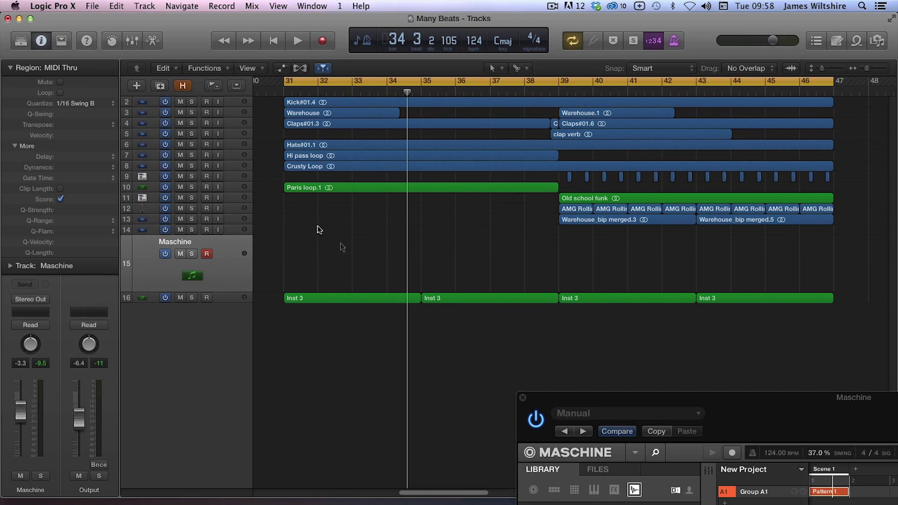
- Solo the first two Inst 3 regions on track 16 and play them from bar 31
drag(271, 100, 832, 232)
drag(273, 287, 467, 301)
key(ctrl+s)
key(shift+Return)
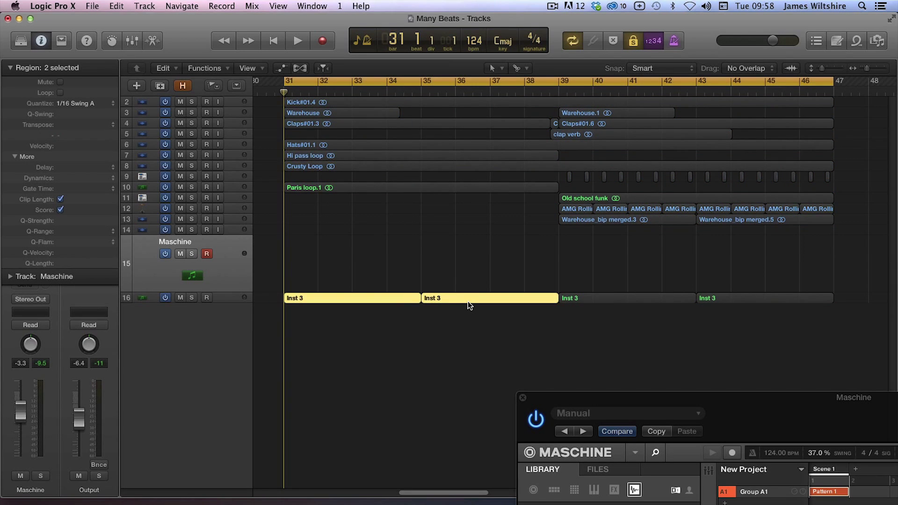
key(space)
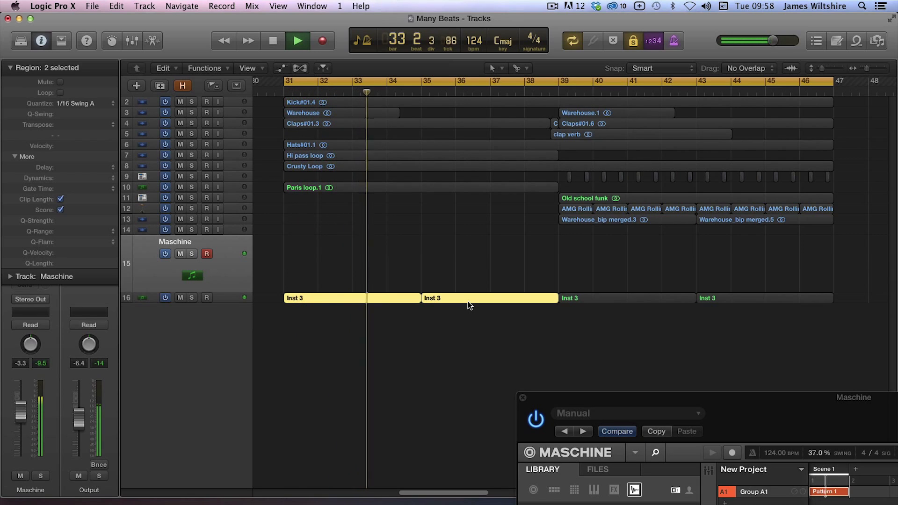
key(space)
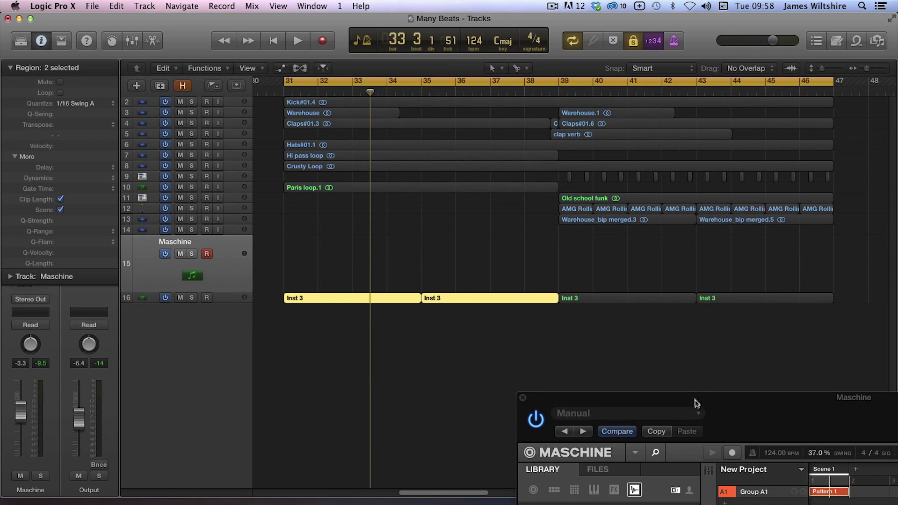
- Reselect the first two Inst 3 regions and raise the Maschine window to show its swing settings
drag(733, 408, 498, 303)
drag(586, 317, 583, 441)
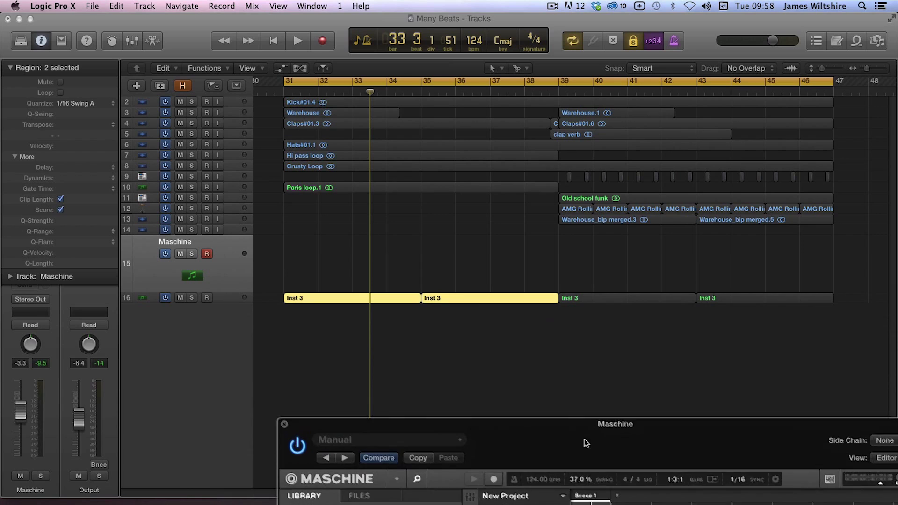
click(274, 265)
drag(326, 285, 422, 304)
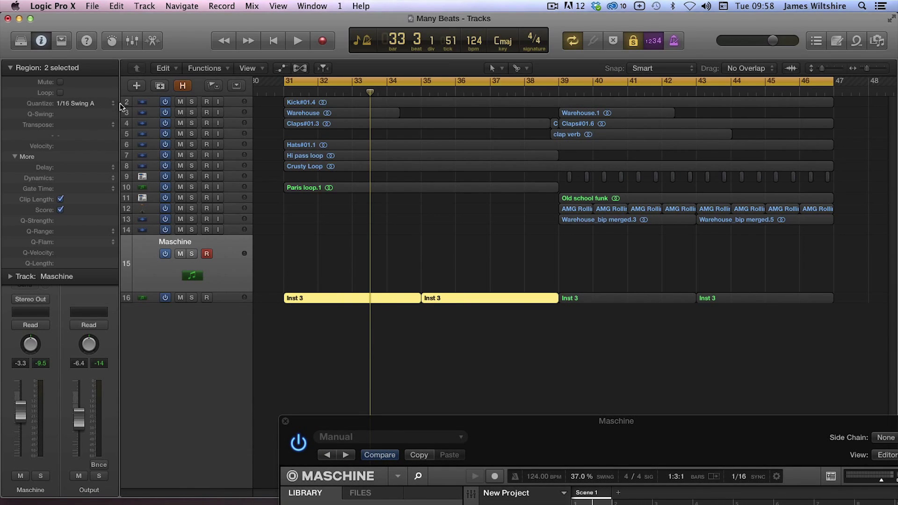
drag(301, 278, 527, 311)
drag(684, 434, 736, 362)
- Deselect the regions, return the playhead to bar 31, and move the Maschine window down
click(533, 253)
key(End)
key(Return)
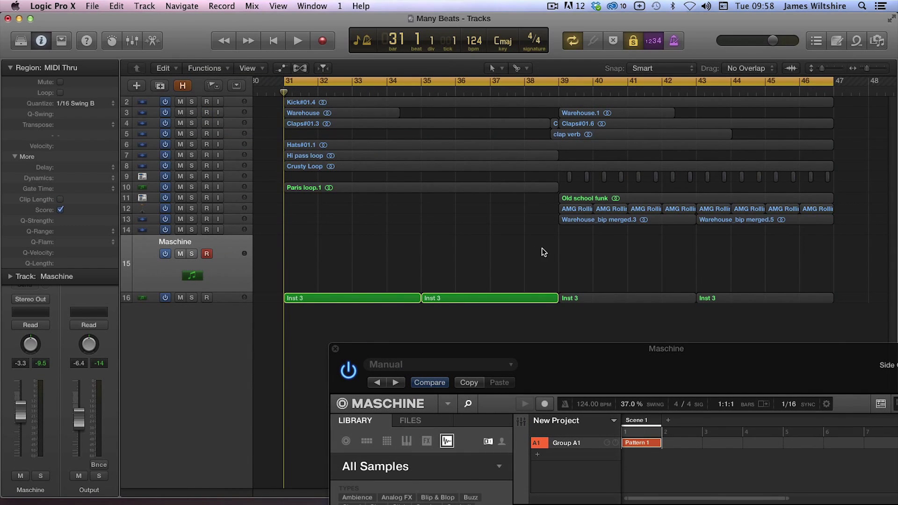
double_click(746, 352)
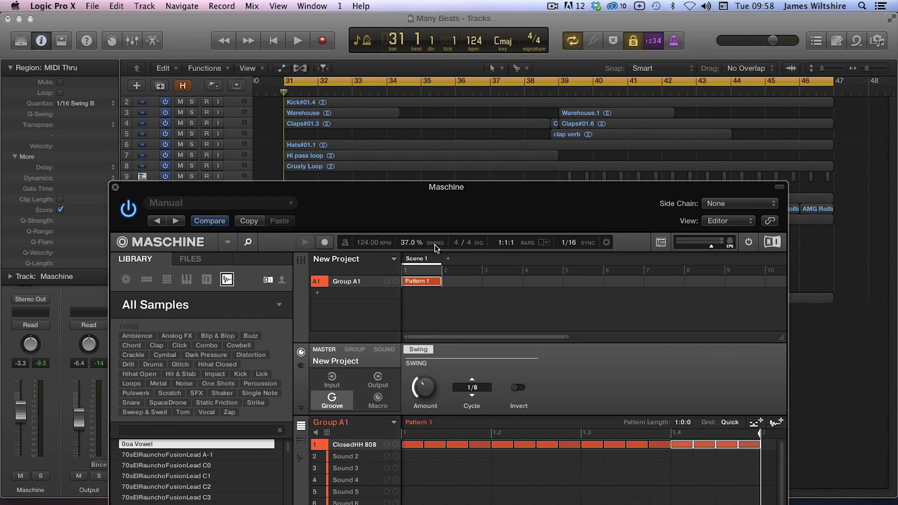
drag(448, 193, 639, 385)
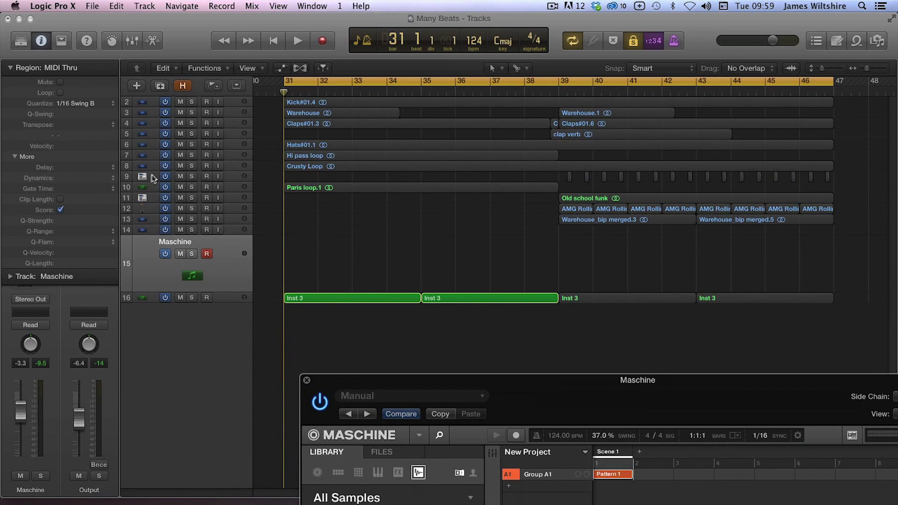
- Scroll the Quantize list to confirm the Masch 1% to Masch 40% grooves appear
click(111, 102)
click(112, 104)
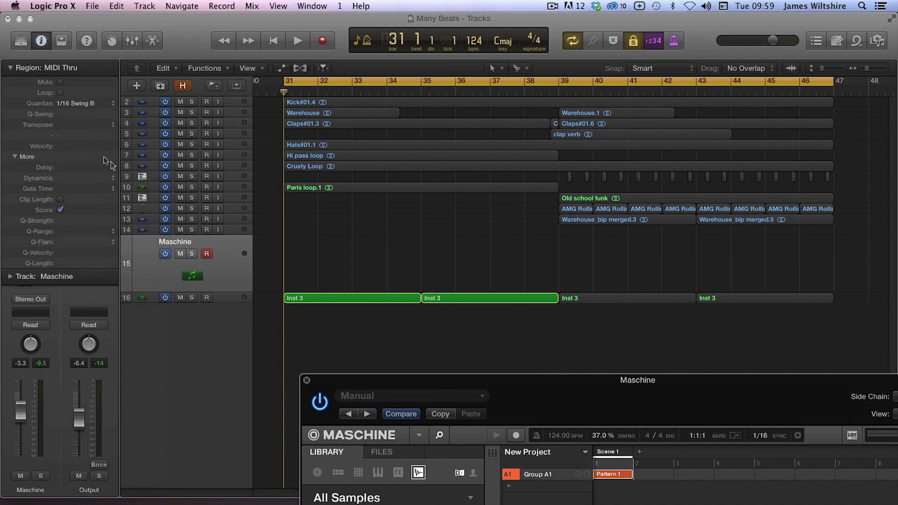
click(113, 103)
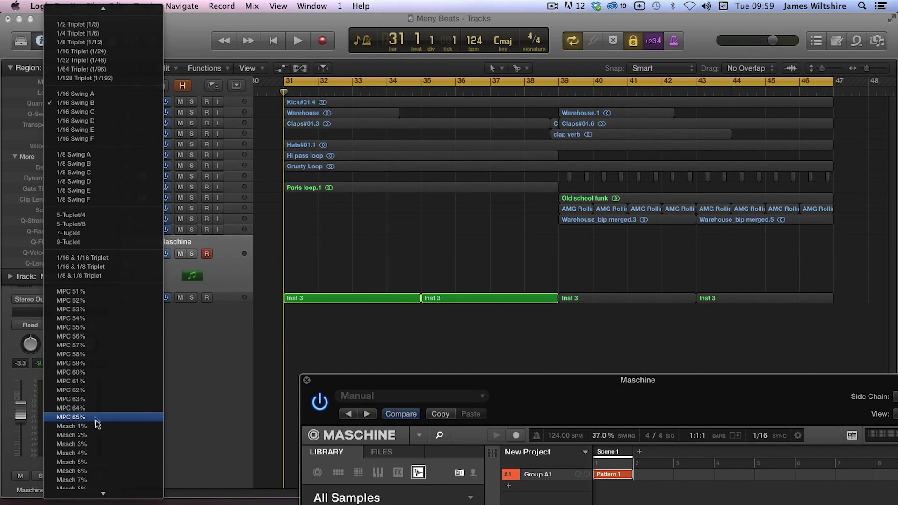
scroll(101, 449, down, 10)
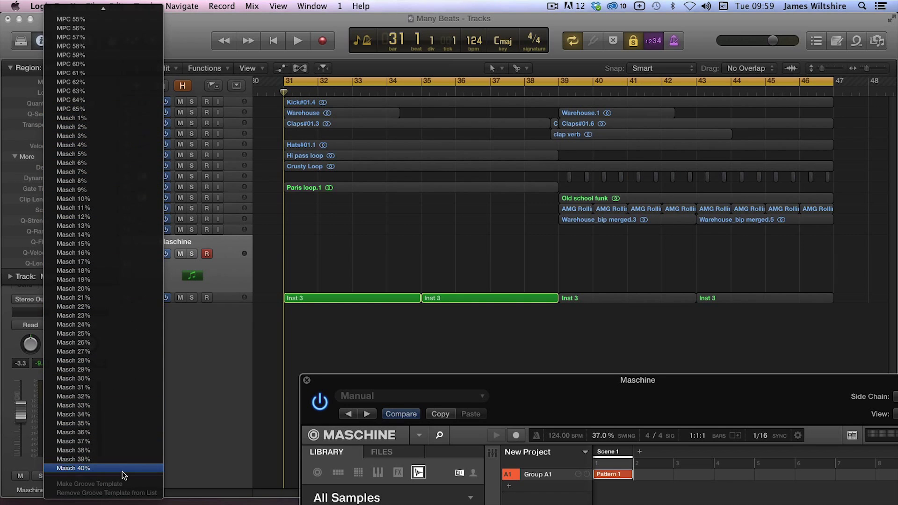
click(536, 250)
drag(710, 407, 604, 87)
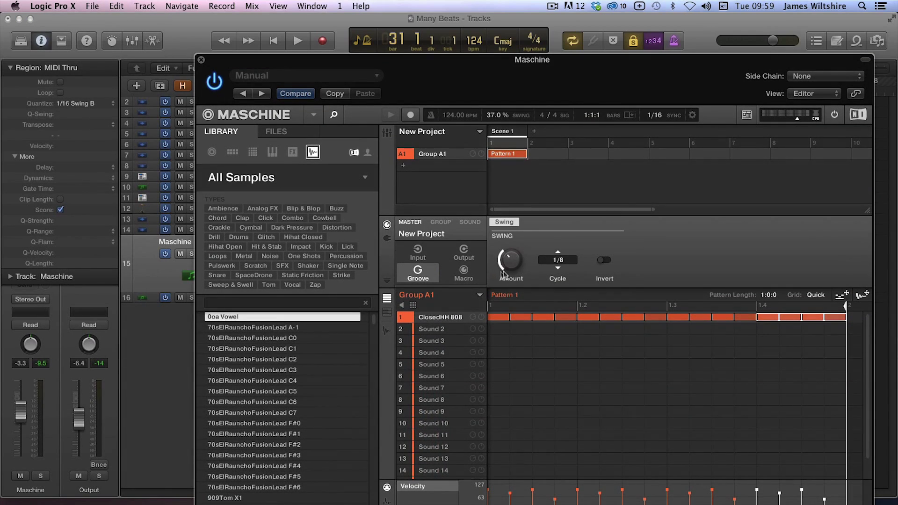
mouse_move(514, 267)
drag(533, 59, 769, 369)
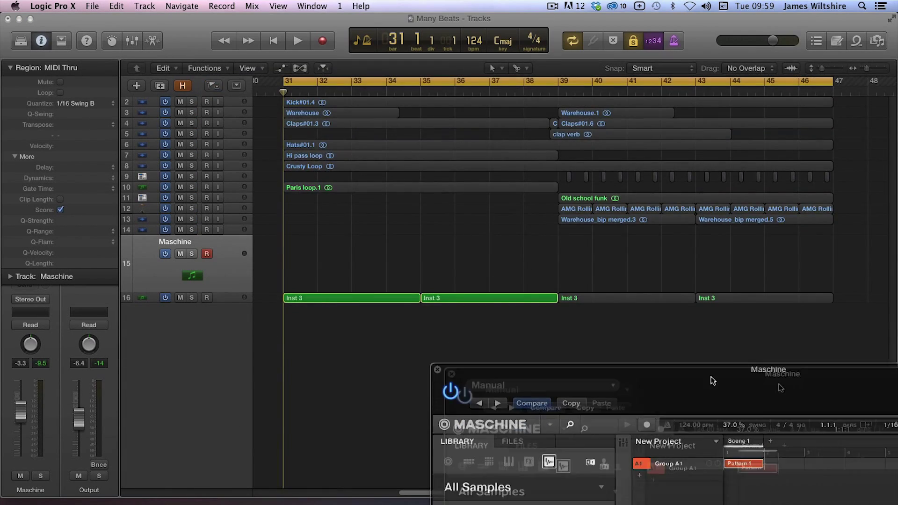
drag(311, 280, 472, 325)
click(99, 103)
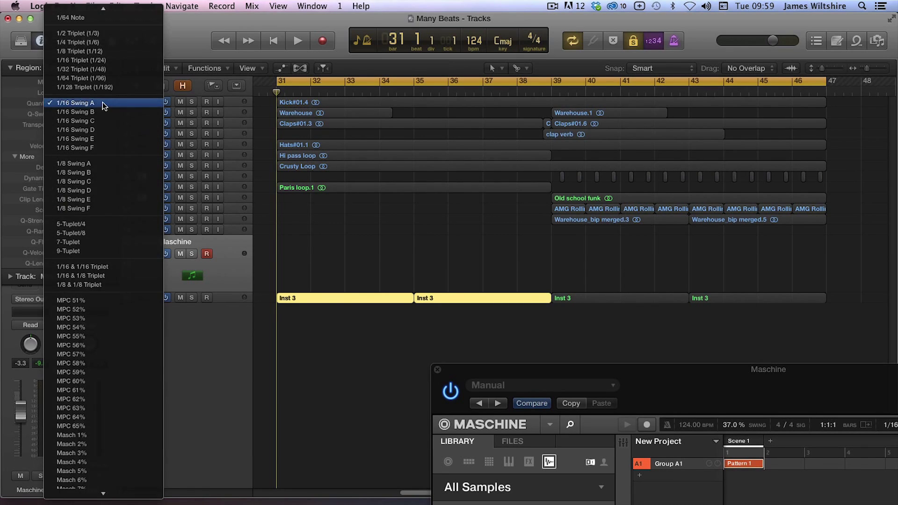
mouse_move(111, 493)
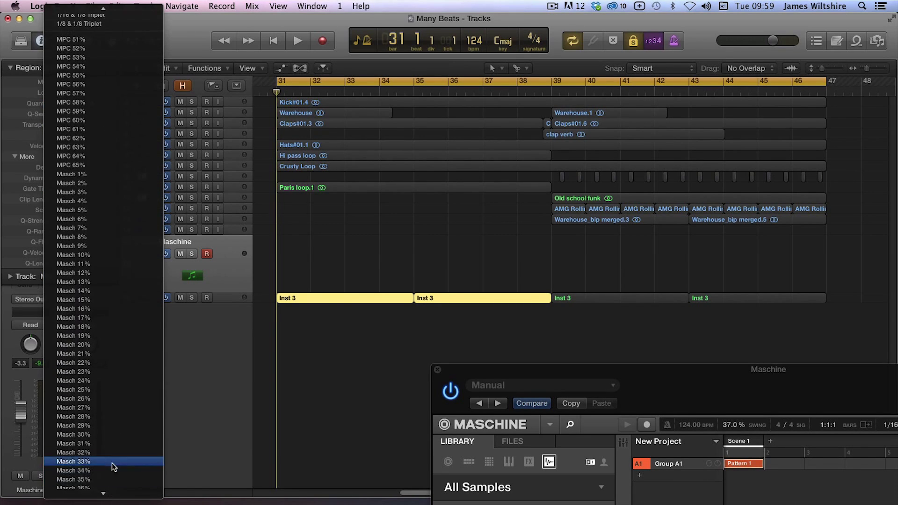
click(110, 448)
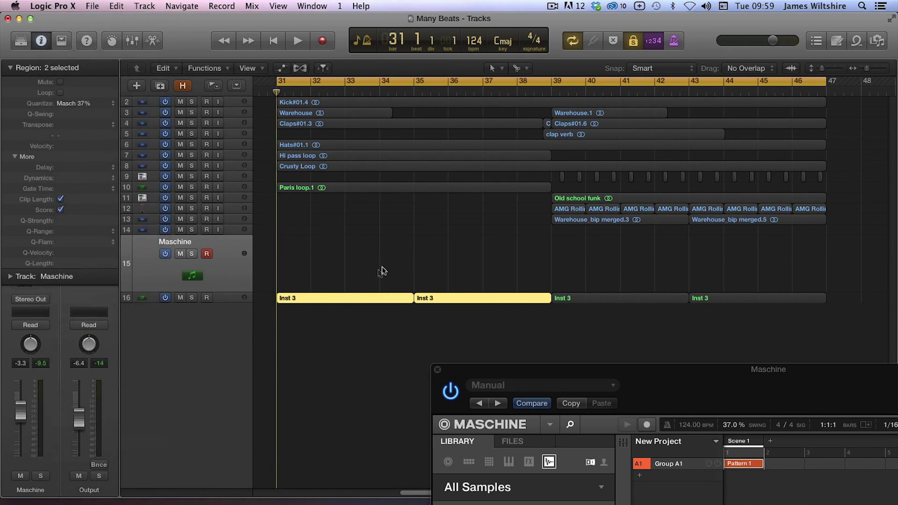
key(space)
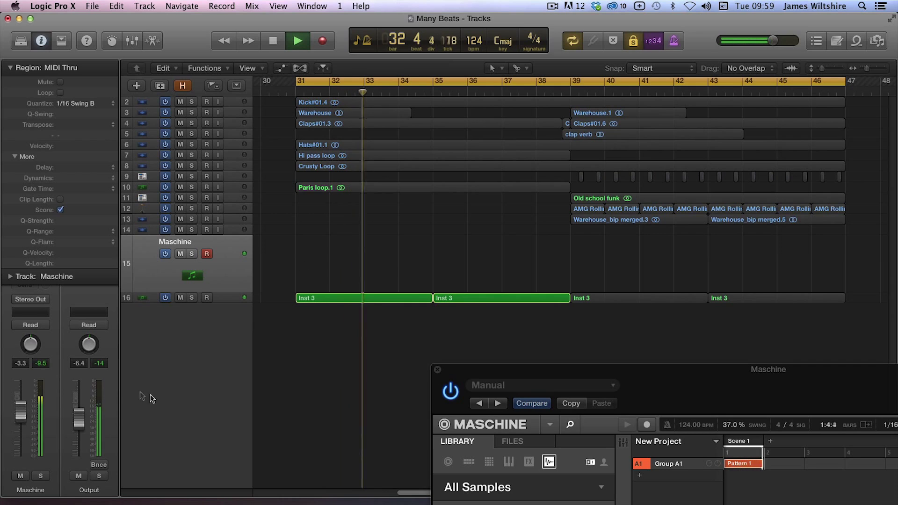
click(639, 42)
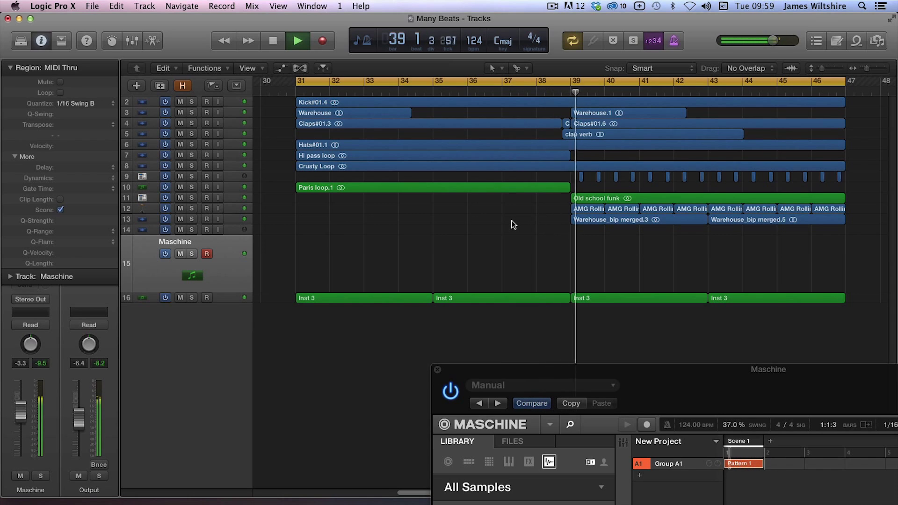
key(space)
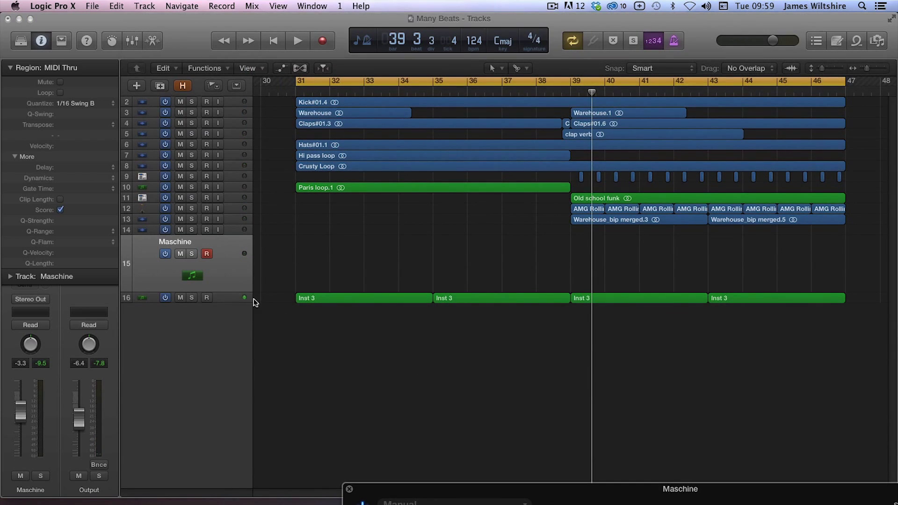
drag(323, 261, 515, 321)
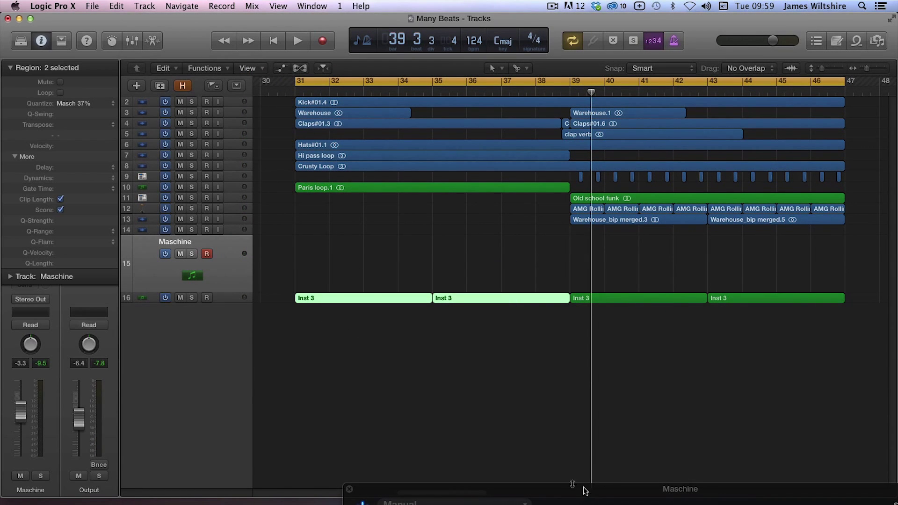
drag(595, 491, 549, 342)
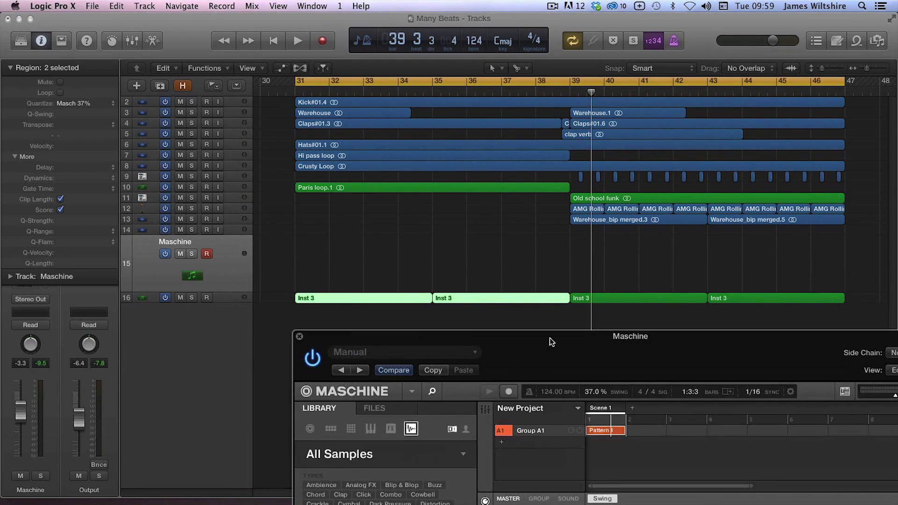
click(453, 233)
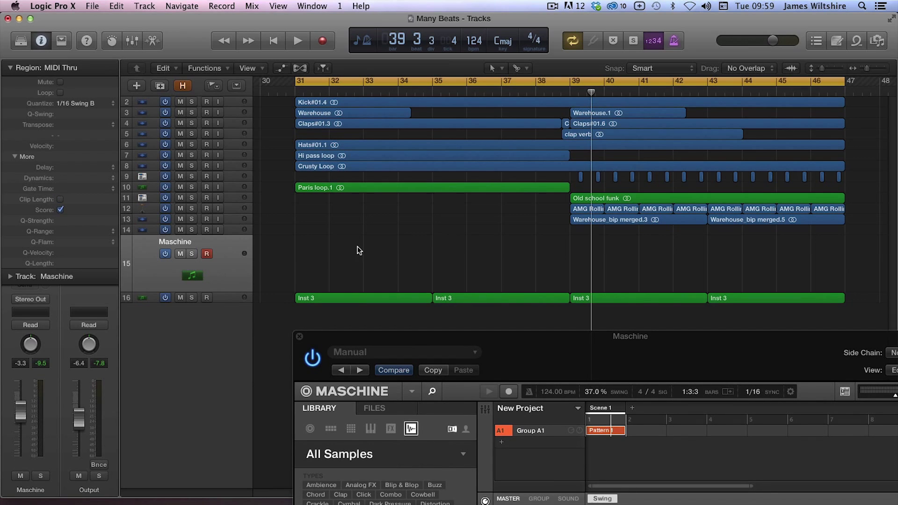
click(109, 102)
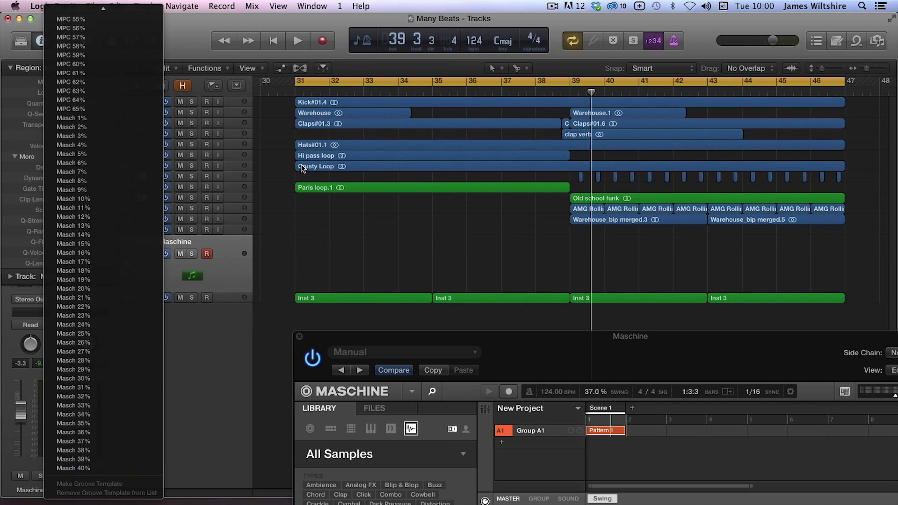
click(351, 236)
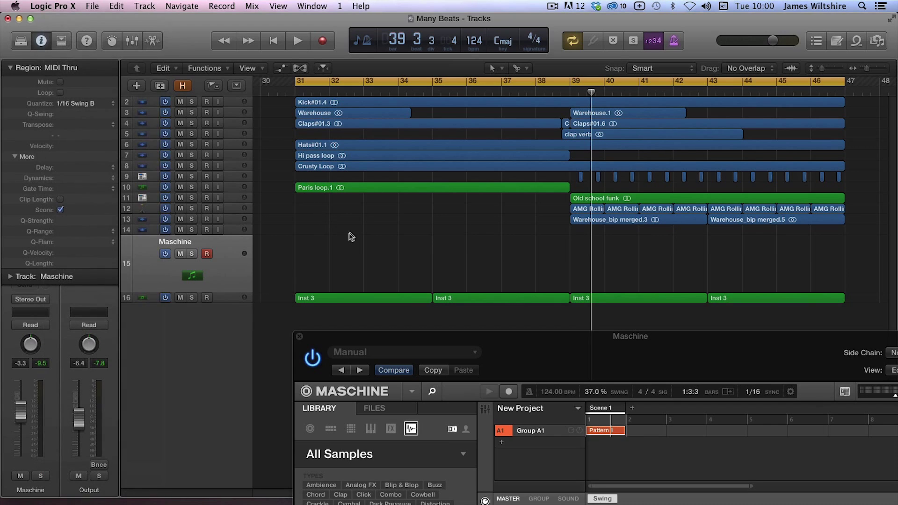
- Show the hidden tracks to reveal the groove folder
click(184, 85)
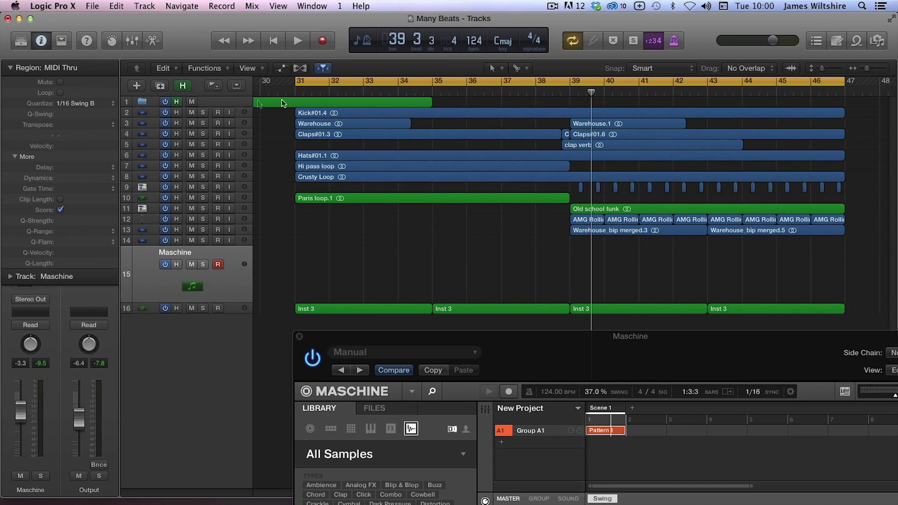
scroll(292, 104, left, 5)
scroll(328, 103, left, 10)
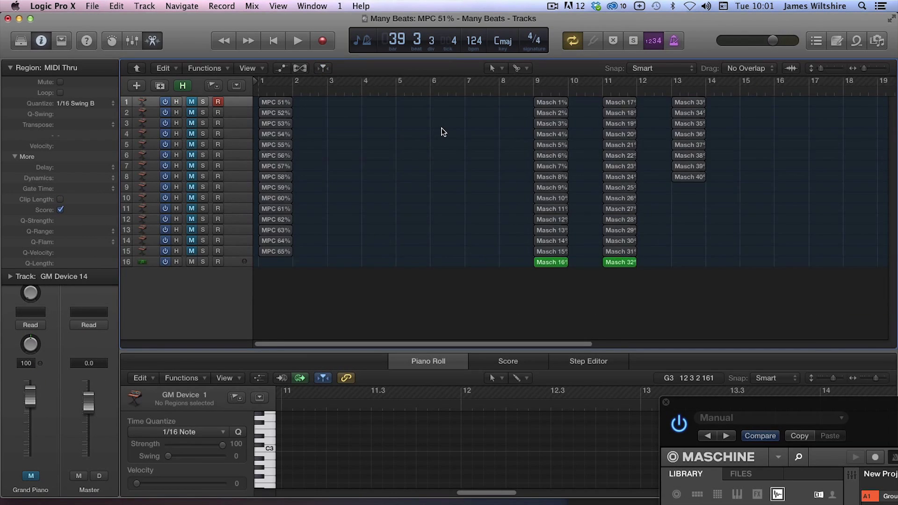
scroll(444, 132, right, 2)
scroll(477, 119, right, 2)
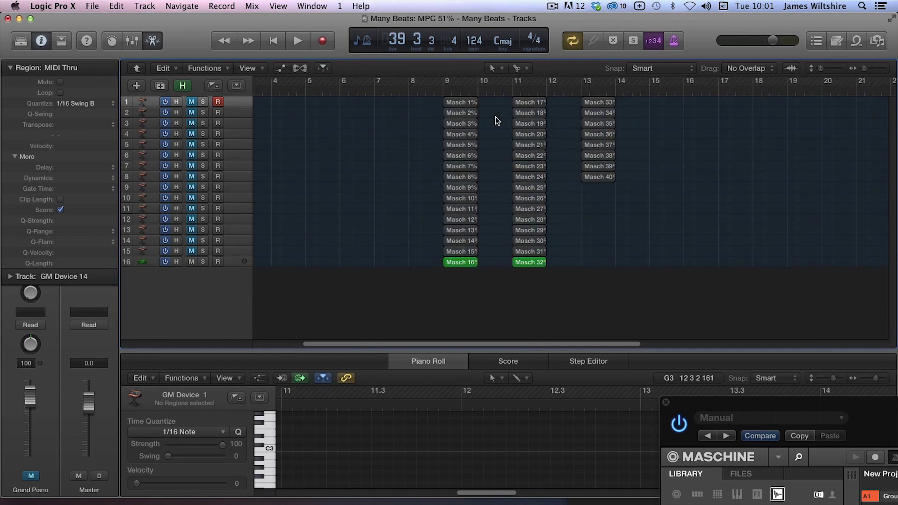
- Inspect the notes of the Masch groove regions, from Masch 2% through 13%, 26% and 37%
click(464, 113)
click(464, 124)
click(463, 134)
click(461, 166)
click(461, 176)
click(461, 230)
click(529, 198)
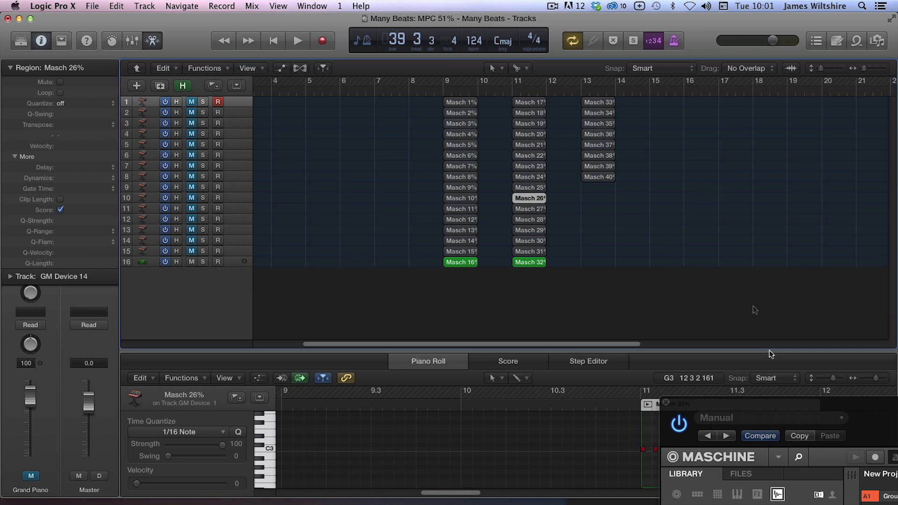
scroll(586, 460, right, 5)
click(601, 145)
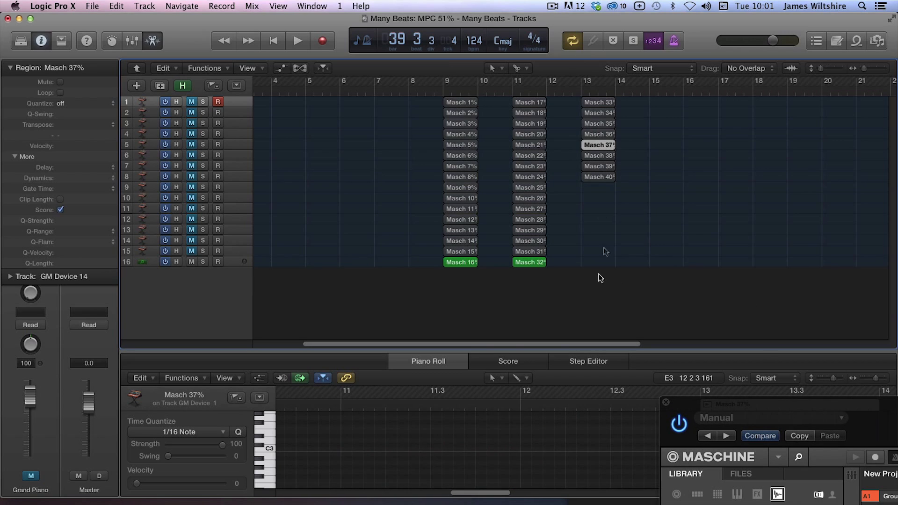
- Inspect the notes of the MPC groove regions, including MPC 51%, 52%, 53%, 55%, 56% and 65%
scroll(544, 425, up, 3)
scroll(365, 180, left, 5)
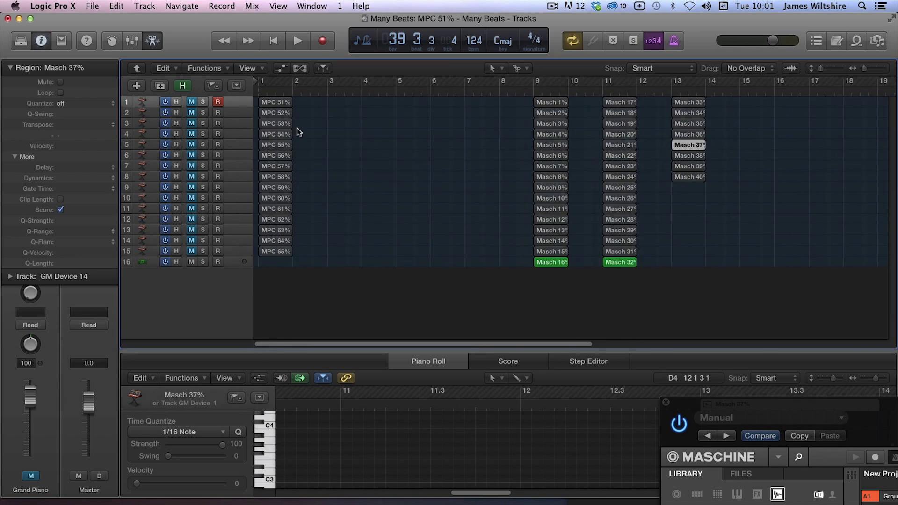
click(278, 114)
click(281, 145)
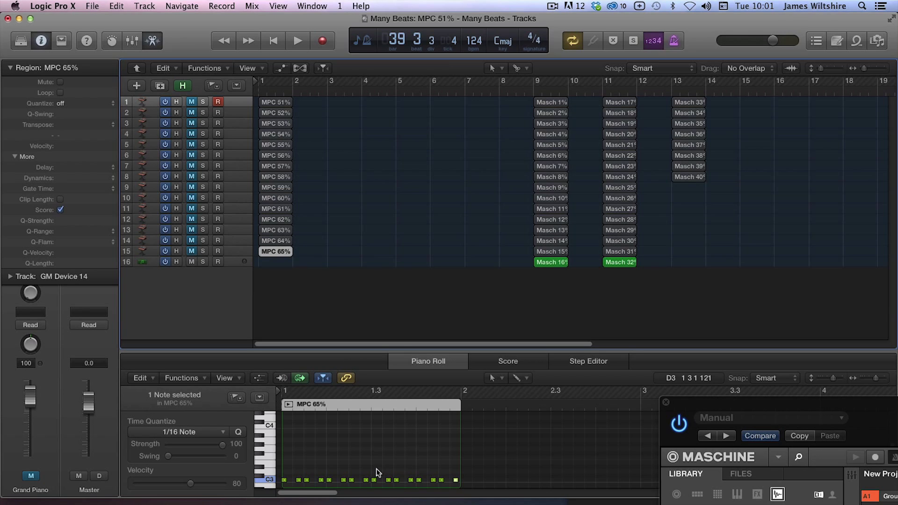
click(419, 479)
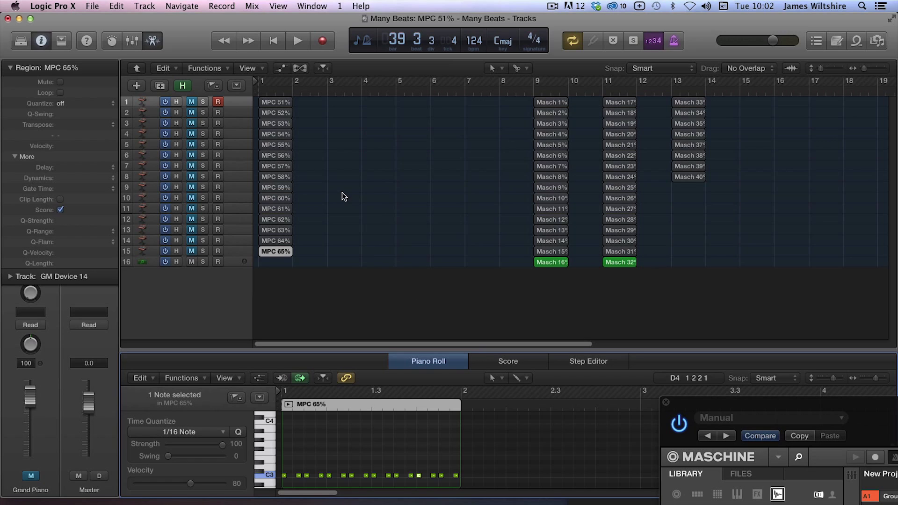
click(278, 101)
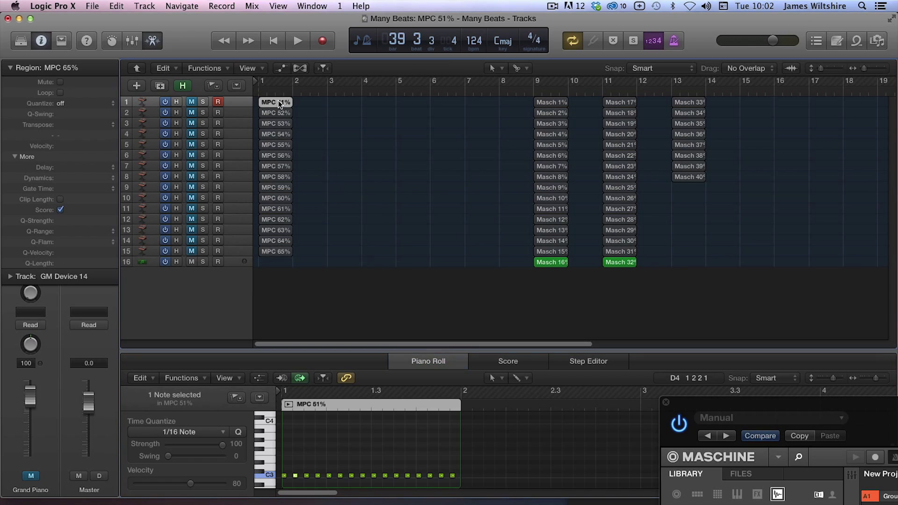
click(278, 112)
click(278, 123)
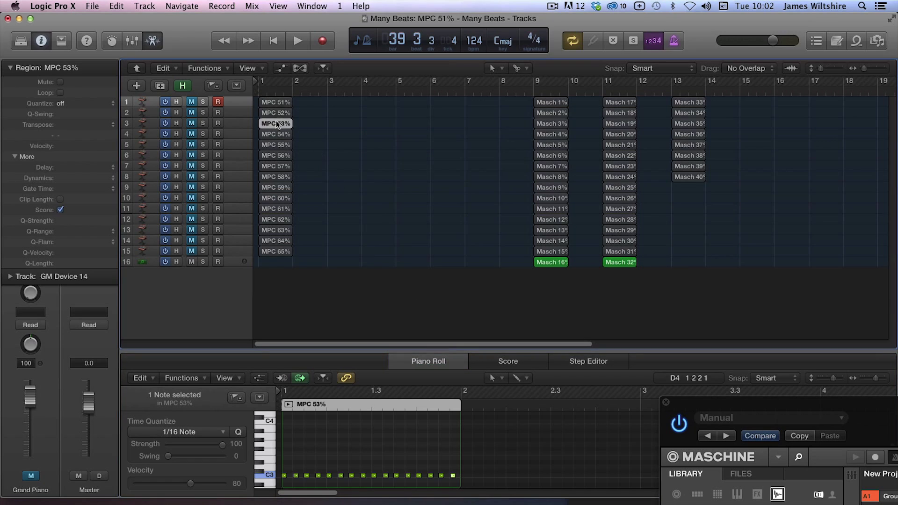
click(276, 156)
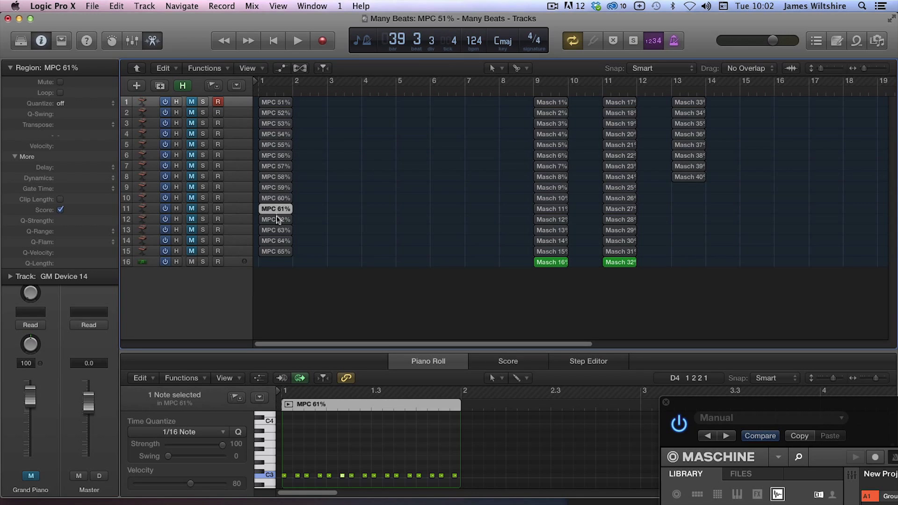
click(278, 241)
click(278, 251)
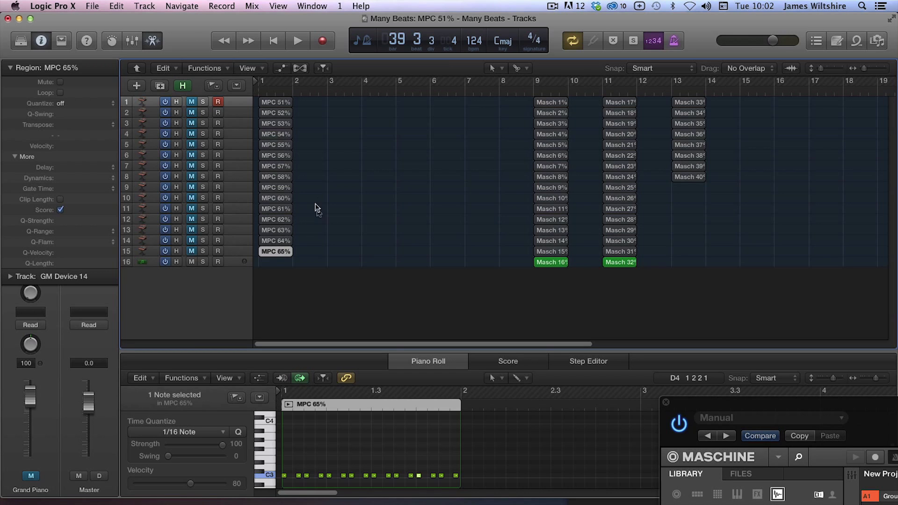
- Exit the groove folder and open the recent Logic X Template - MPC + Maschine Grvs project
double_click(341, 194)
click(341, 227)
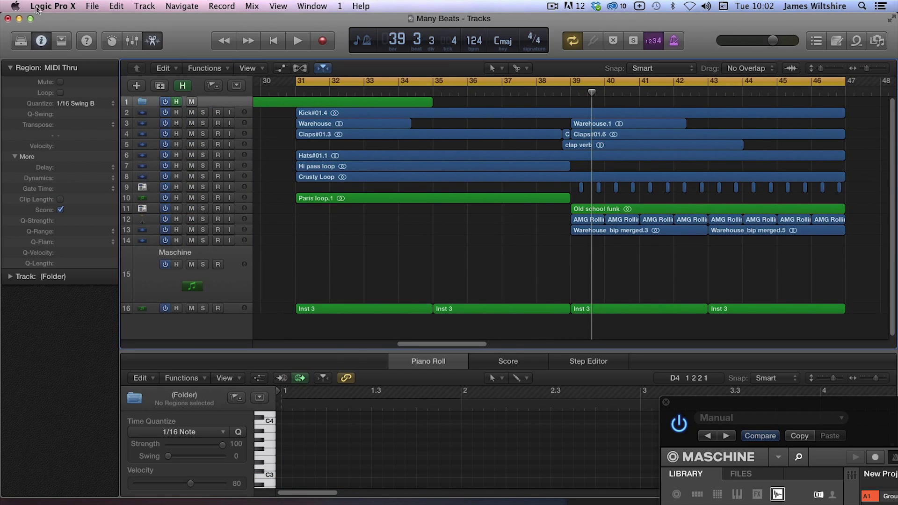
click(93, 6)
mouse_move(157, 53)
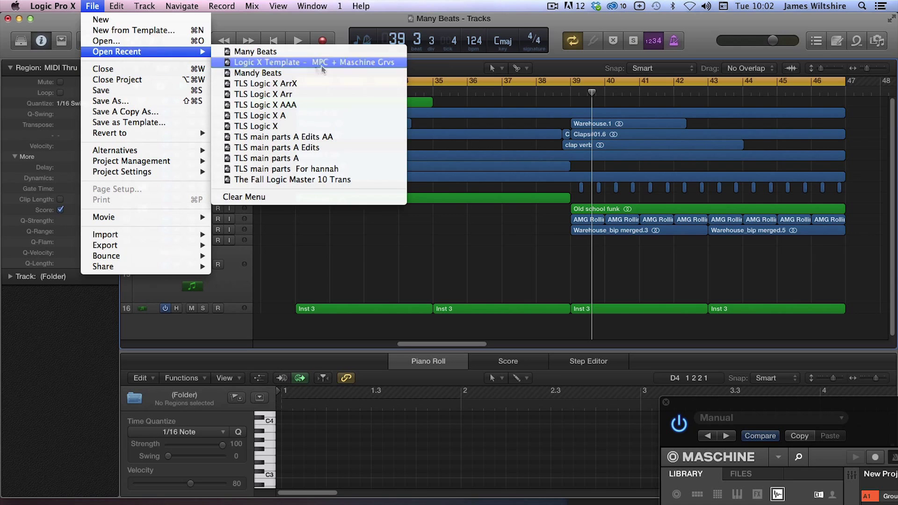
click(266, 61)
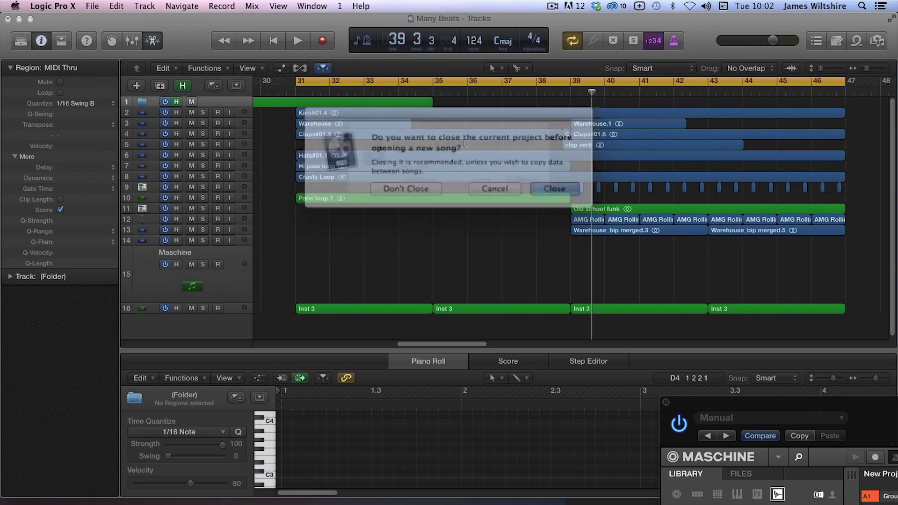
click(542, 185)
- Dismiss the save prompt and check the template's Quantize list for the Masch grooves
click(421, 183)
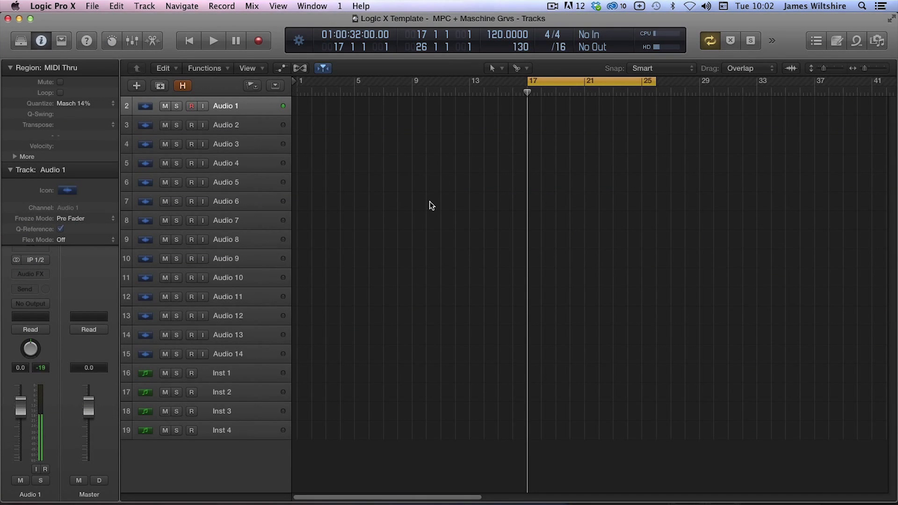
click(109, 103)
mouse_move(103, 8)
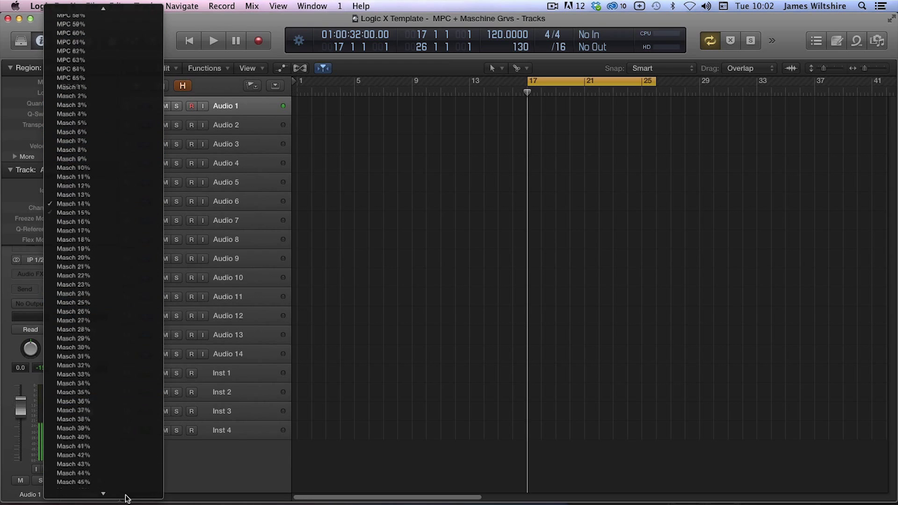
click(251, 372)
- Click through tracks Inst 1–4 and Audio 1, then pull the cycle end back to bar 25
click(250, 373)
click(241, 391)
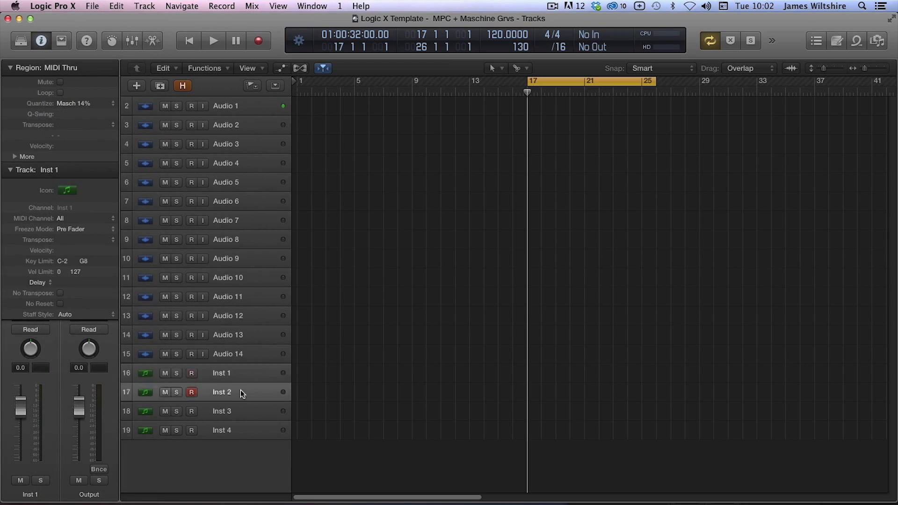
click(244, 413)
click(247, 429)
click(232, 106)
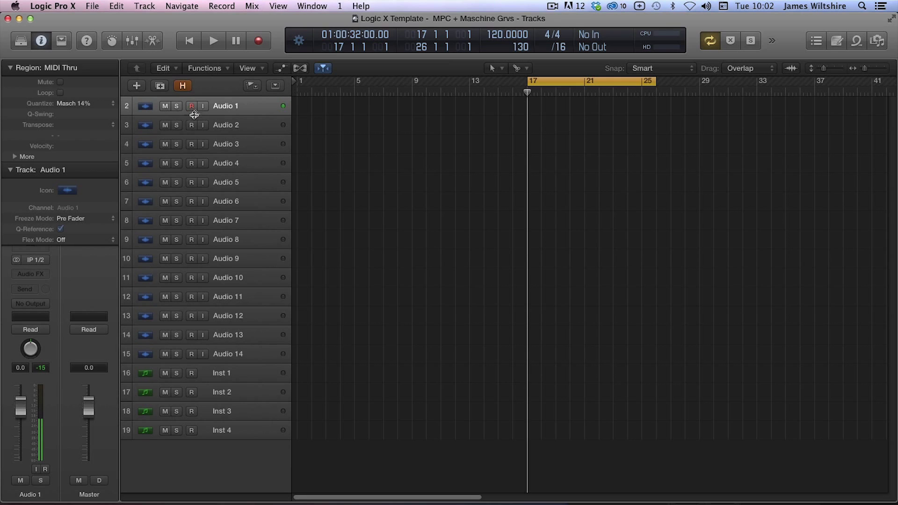
drag(647, 16, 652, 17)
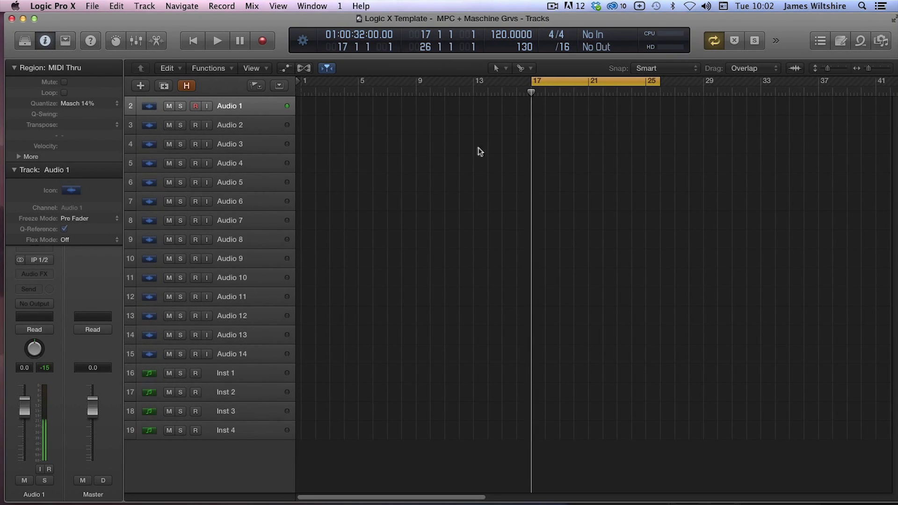
drag(657, 80, 646, 81)
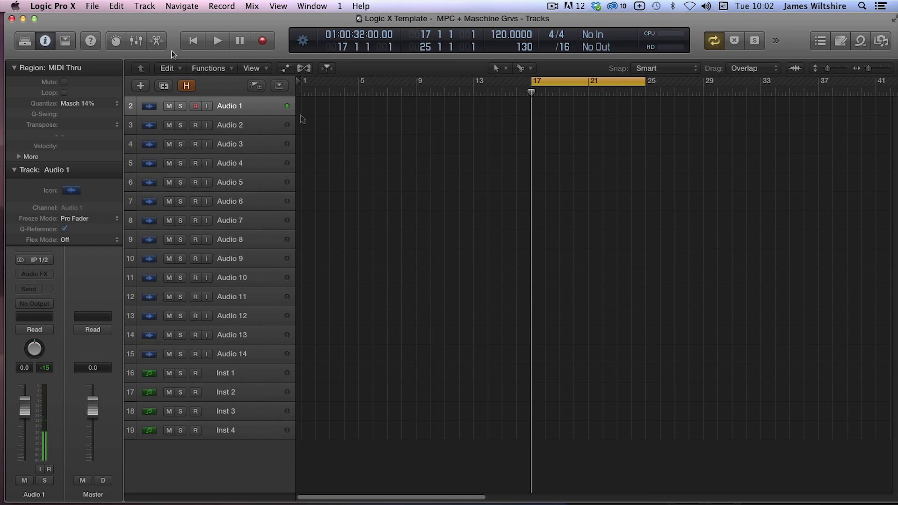
- Create a new Untitled project with one Inst 1 track and view its Quantize list without choosing
click(93, 6)
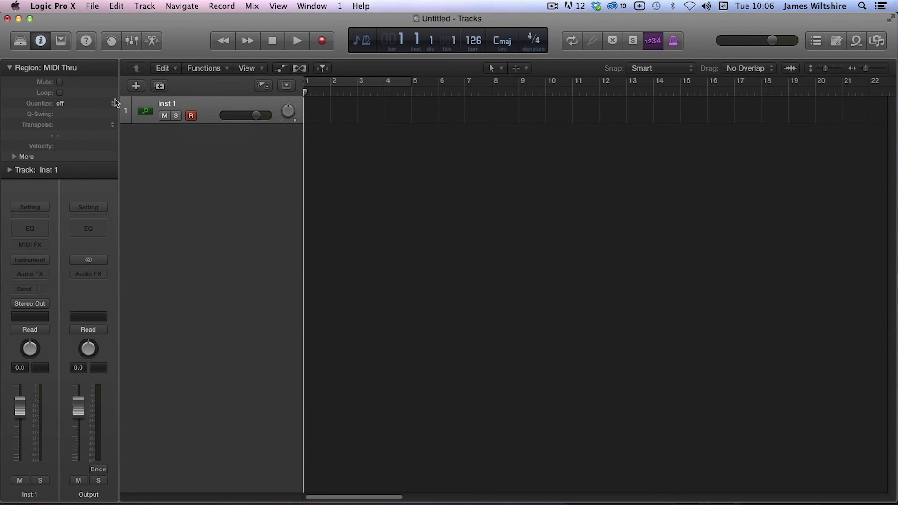
click(112, 107)
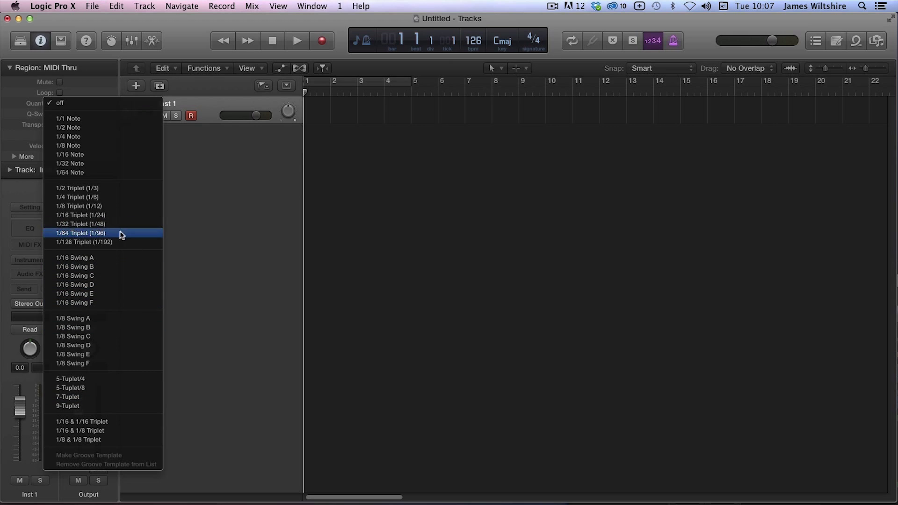
click(264, 213)
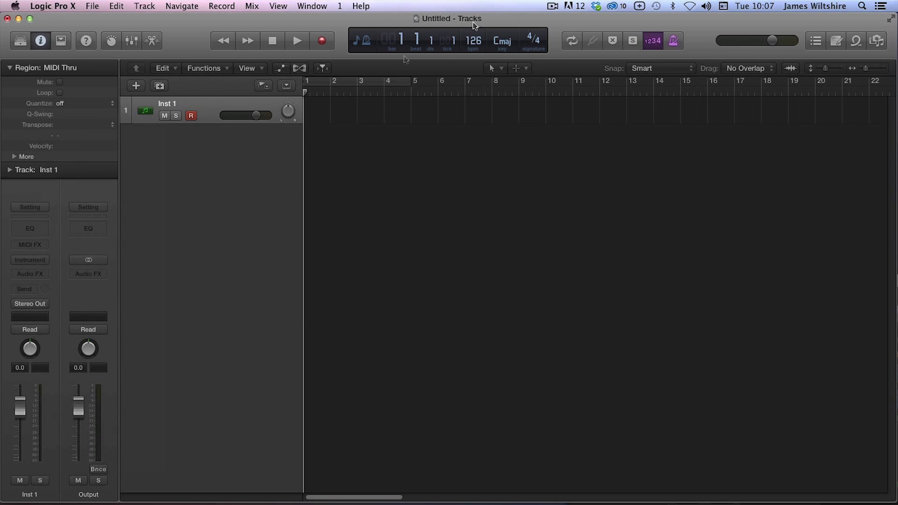
drag(458, 19, 454, 19)
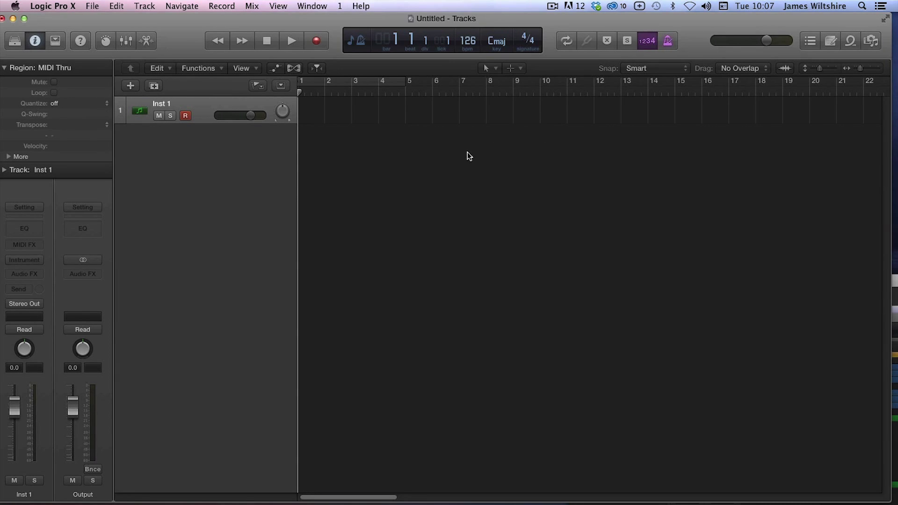
- Browse Home > Desktop sorted by date, then open Freemasons > Logic X Template - MPC + Maschine Grvs
click(872, 42)
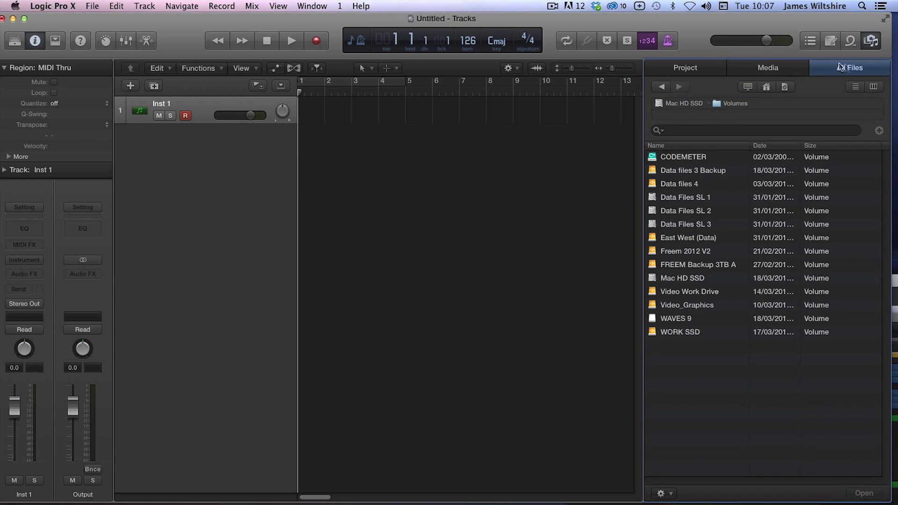
click(767, 87)
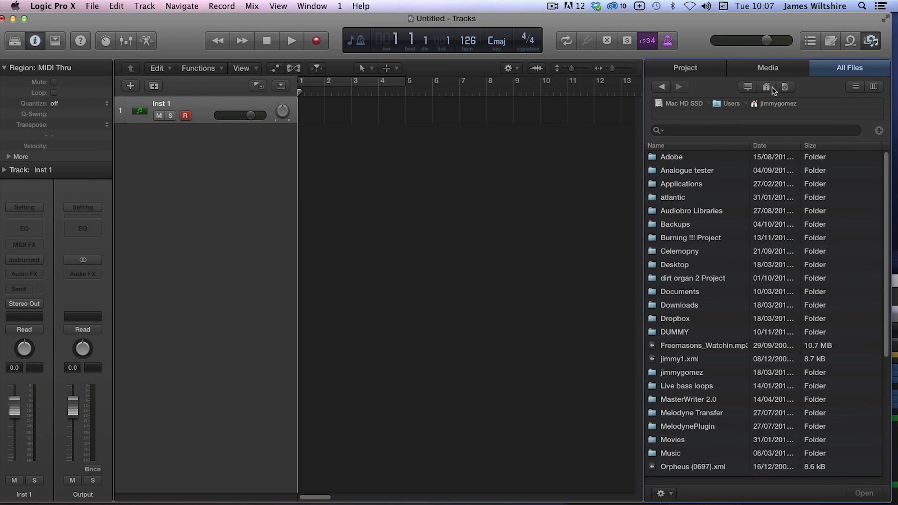
double_click(680, 266)
click(768, 145)
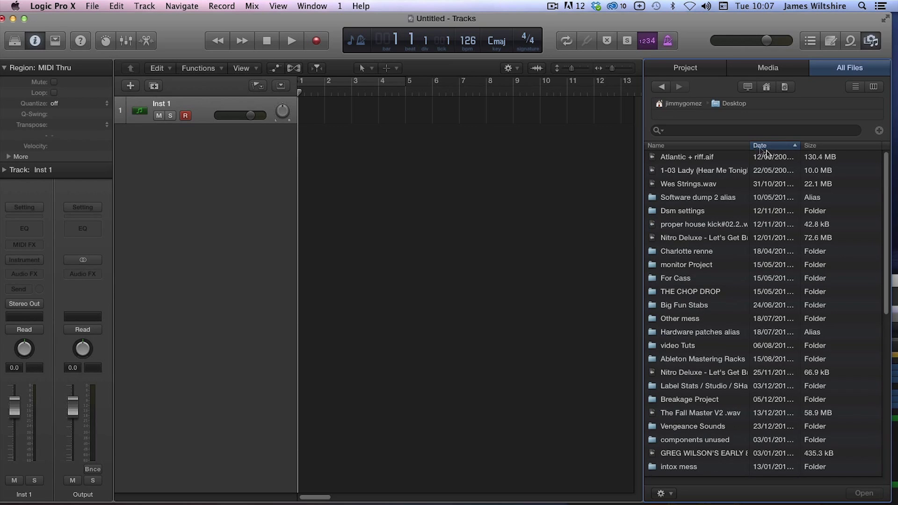
click(768, 145)
double_click(717, 171)
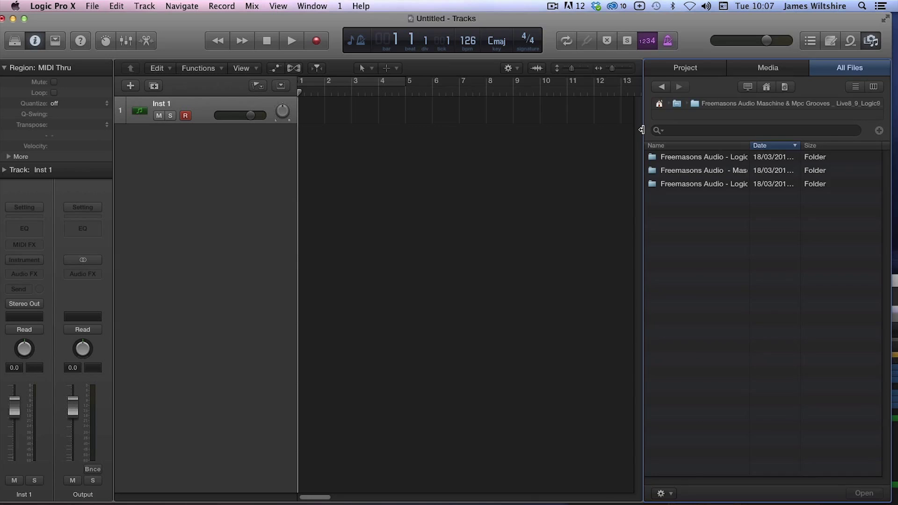
drag(641, 129, 539, 134)
double_click(647, 145)
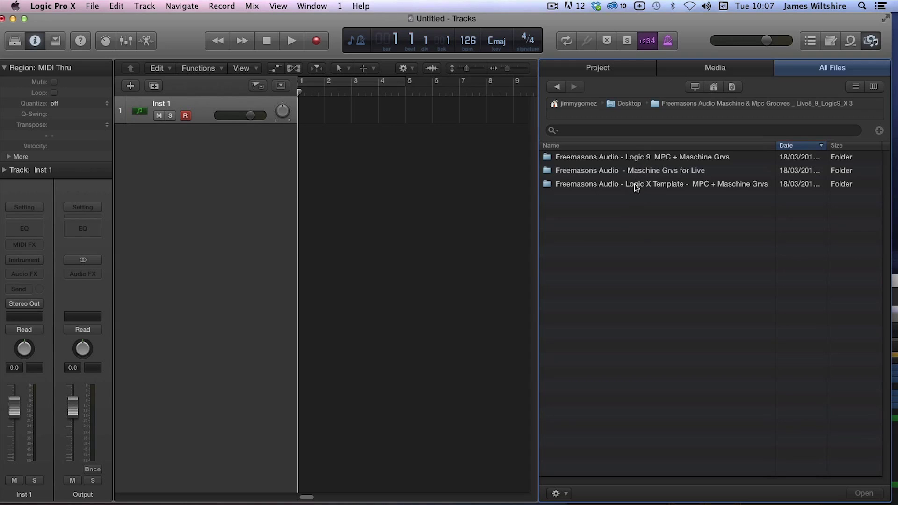
double_click(591, 186)
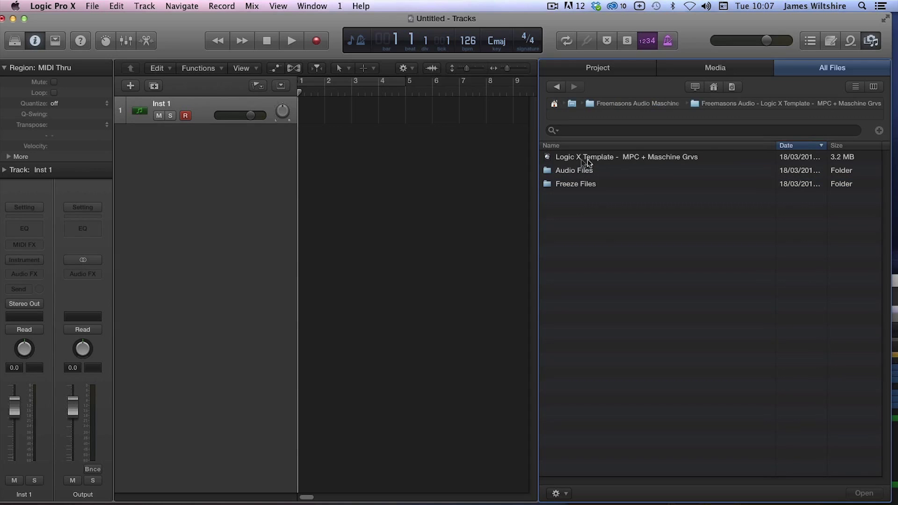
- Import the template project's (Folder) track content, adding the MPC 51% groove folder
click(592, 160)
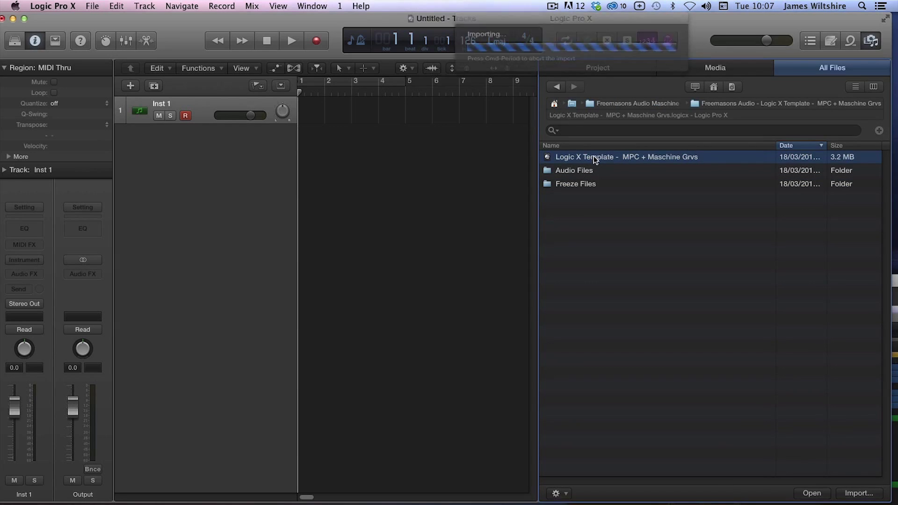
double_click(594, 156)
scroll(616, 358, down, 2)
scroll(617, 360, up, 2)
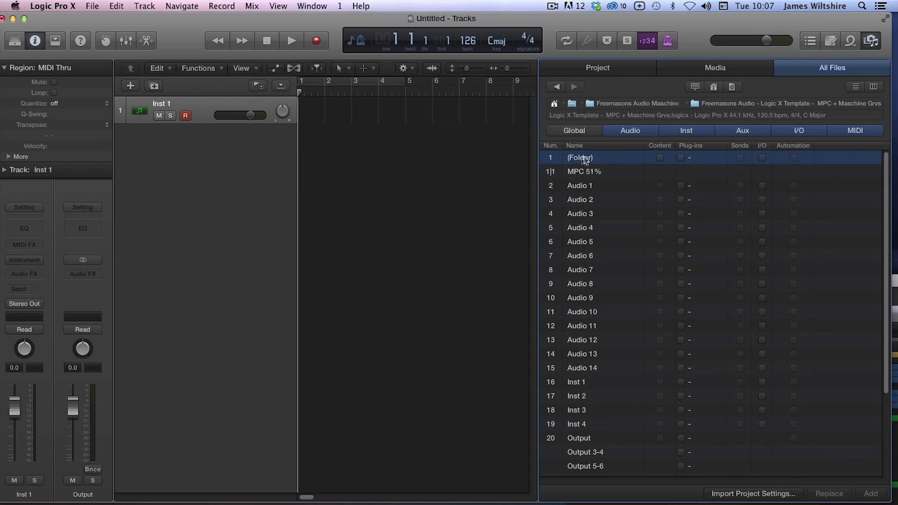
click(659, 158)
click(871, 495)
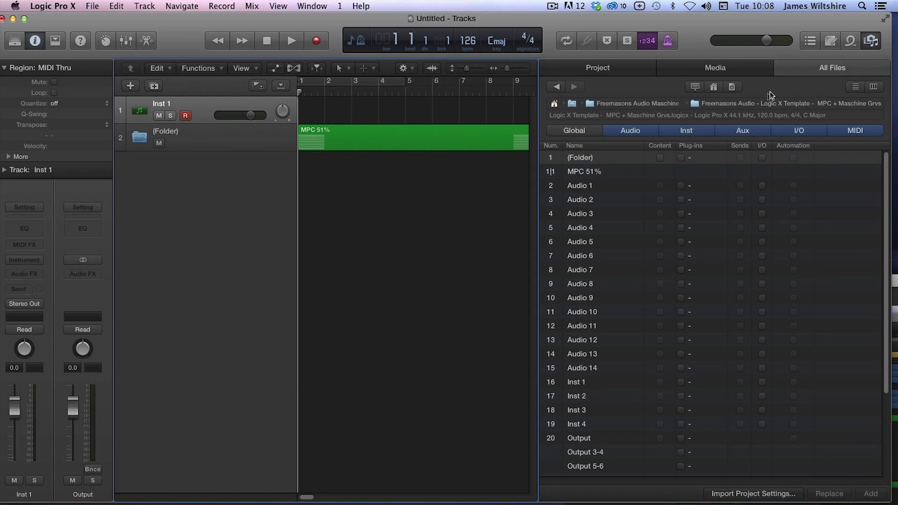
- Close the browser and move the (Folder) track above Inst 1
click(870, 41)
scroll(397, 231, down, 4)
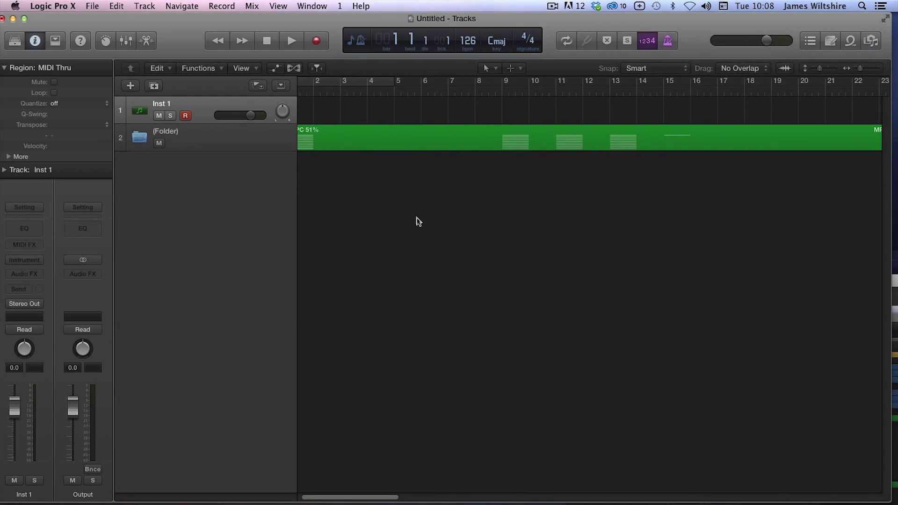
scroll(374, 213, down, 3)
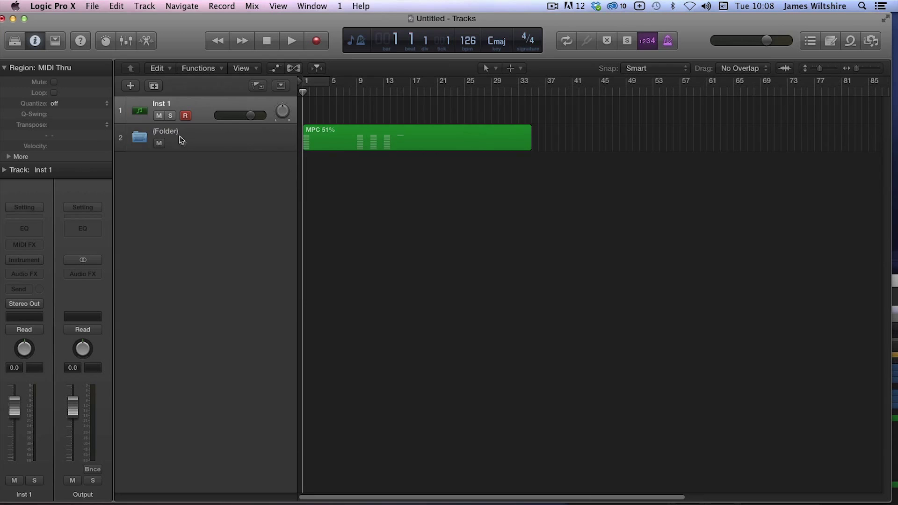
drag(174, 137, 173, 97)
- Open the MPC 51% folder, fit its 16 tracks on screen, and select all its regions
click(395, 183)
click(331, 119)
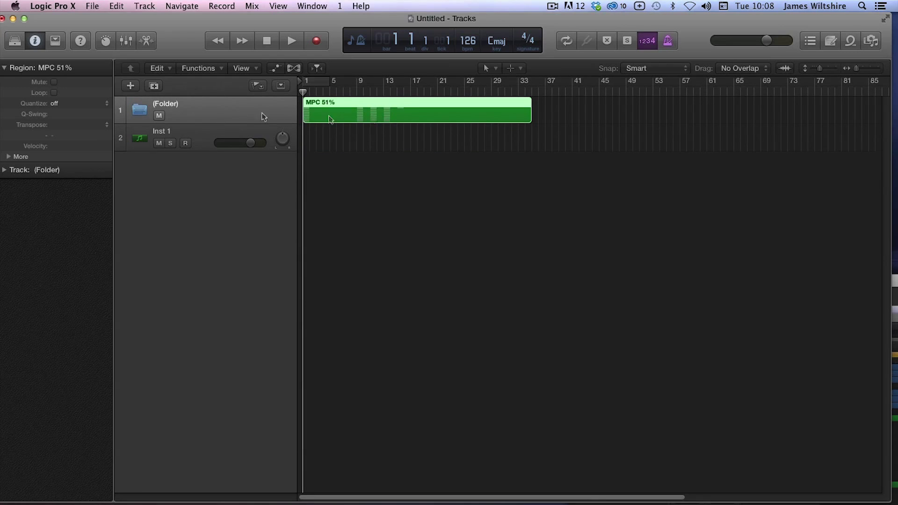
double_click(363, 104)
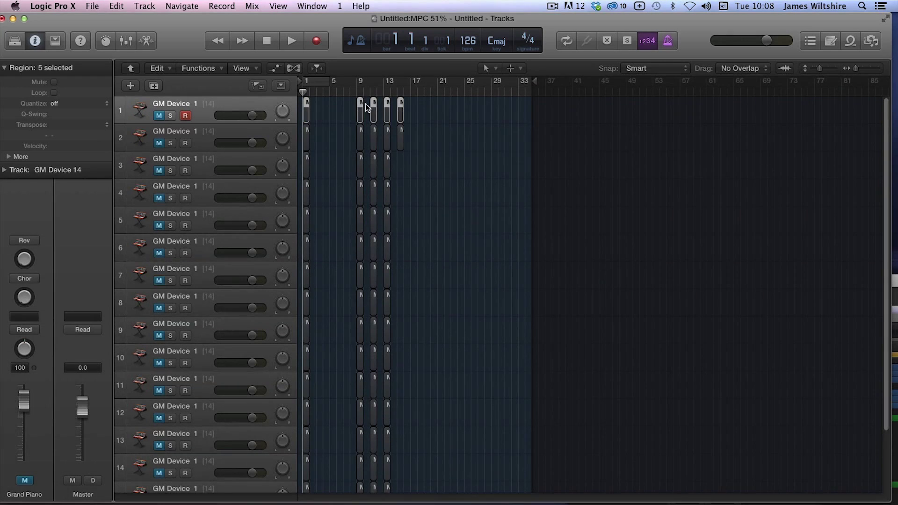
click(434, 169)
key(super+Right)
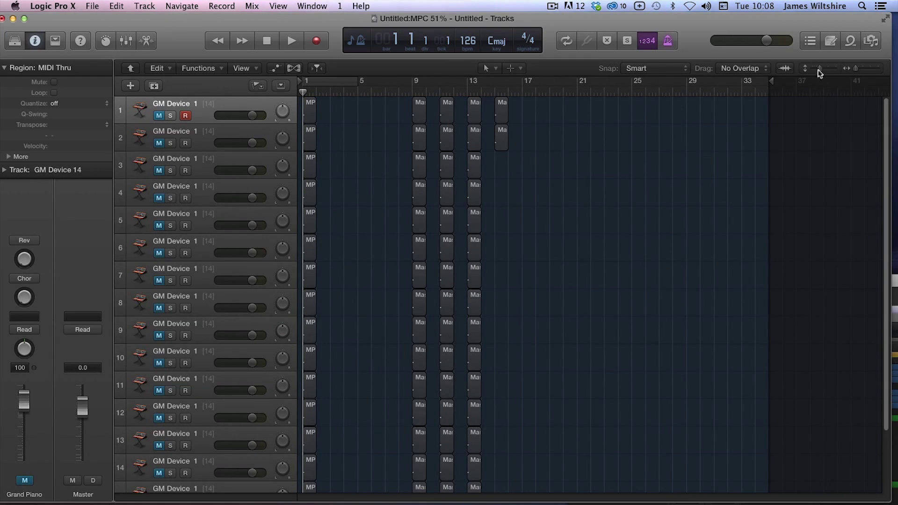
drag(819, 69, 813, 69)
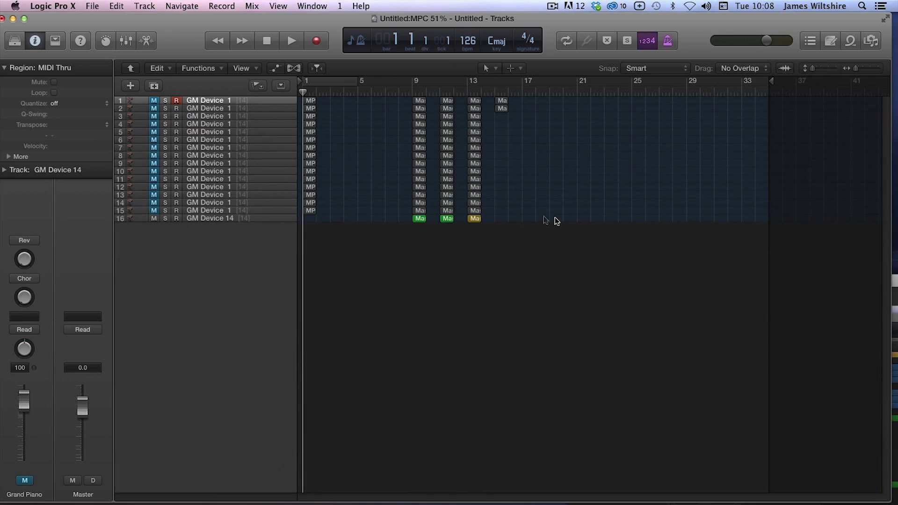
drag(559, 222, 304, 97)
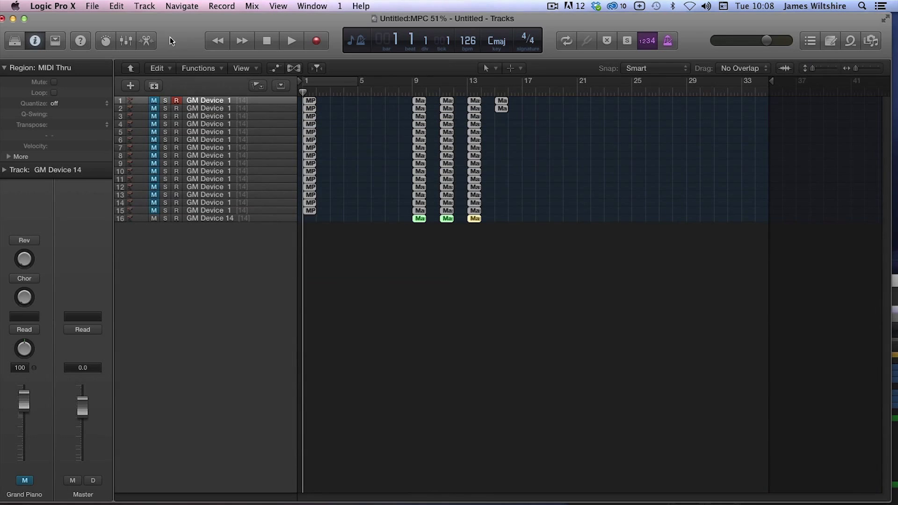
- Make a groove template from the selected regions and confirm MPC 51%–65% and Masch entries in Quantize
click(103, 102)
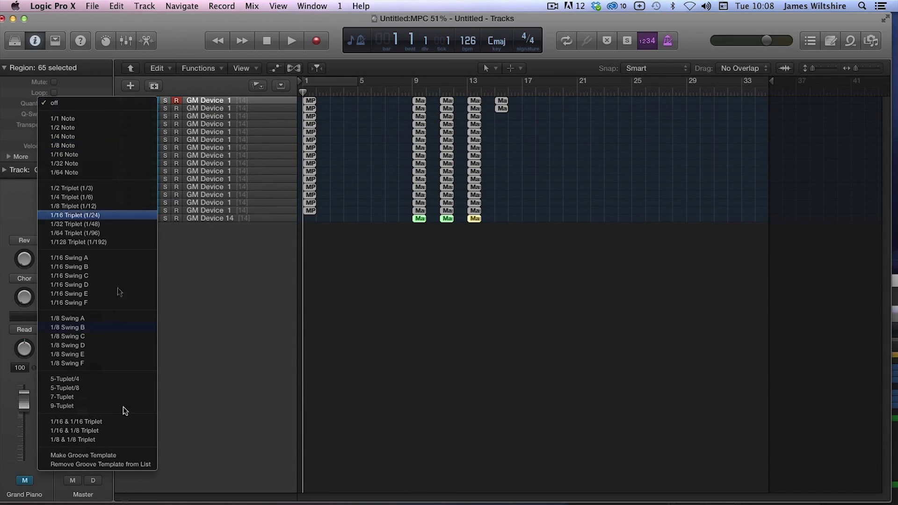
click(108, 455)
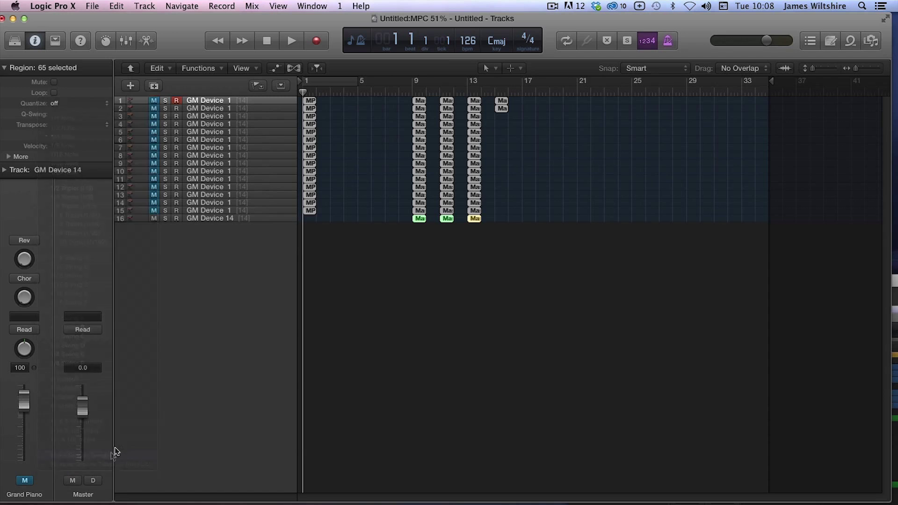
click(108, 105)
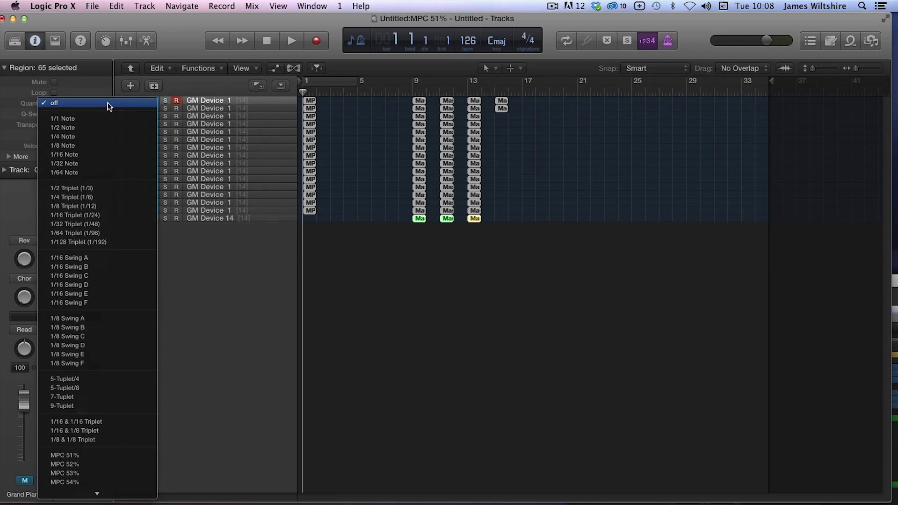
scroll(105, 233, down, 6)
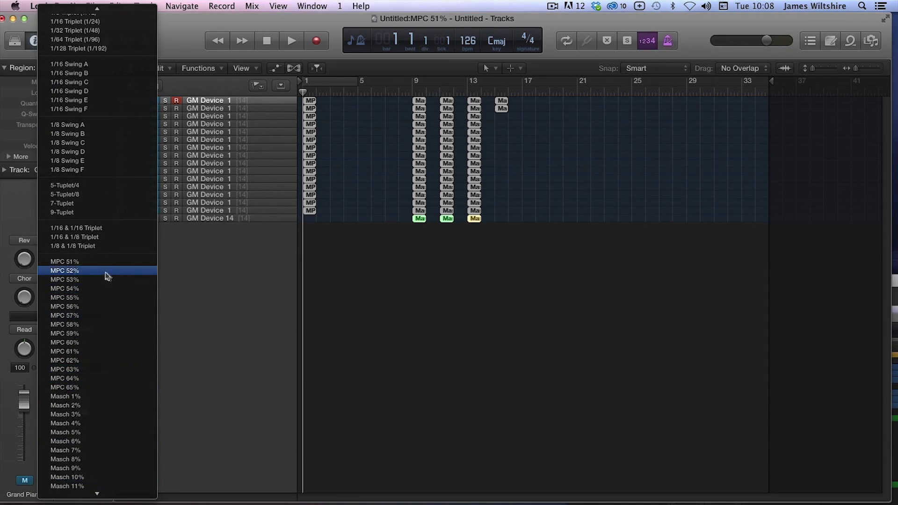
scroll(66, 486, down, 5)
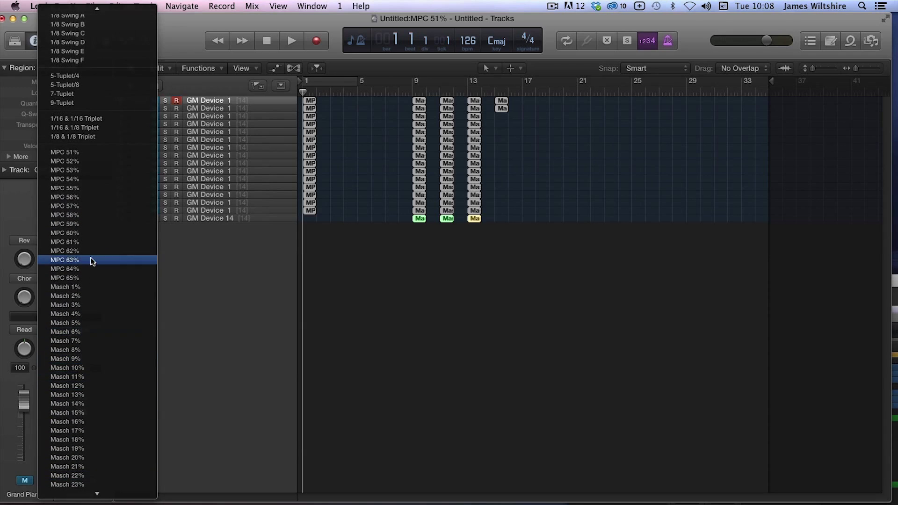
scroll(90, 327, down, 6)
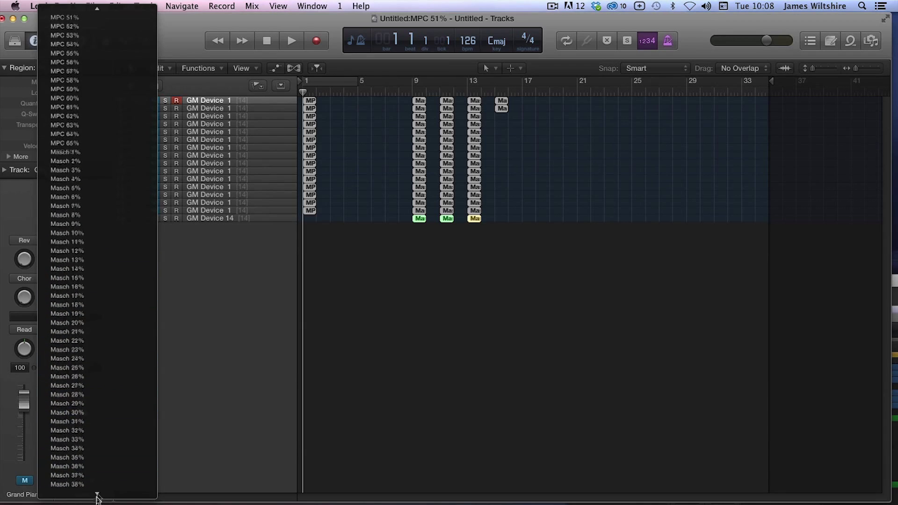
scroll(95, 496, down, 5)
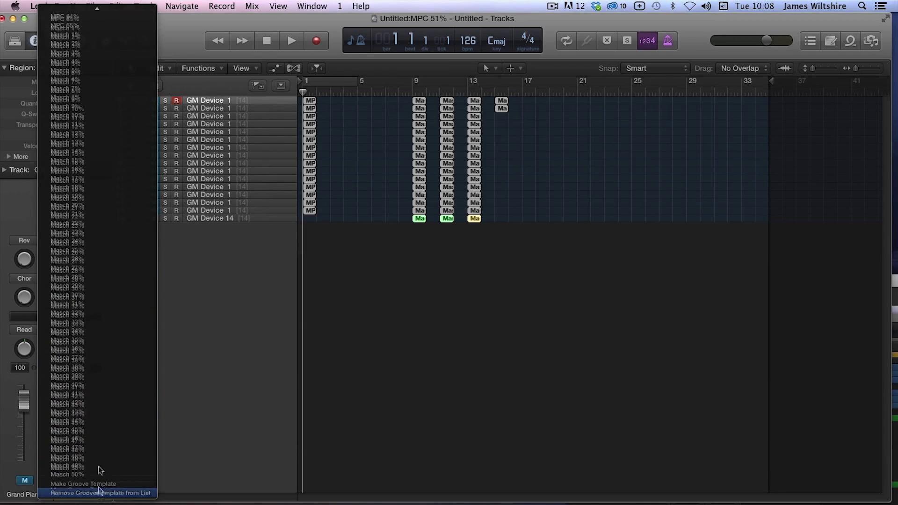
click(244, 282)
click(871, 41)
click(871, 41)
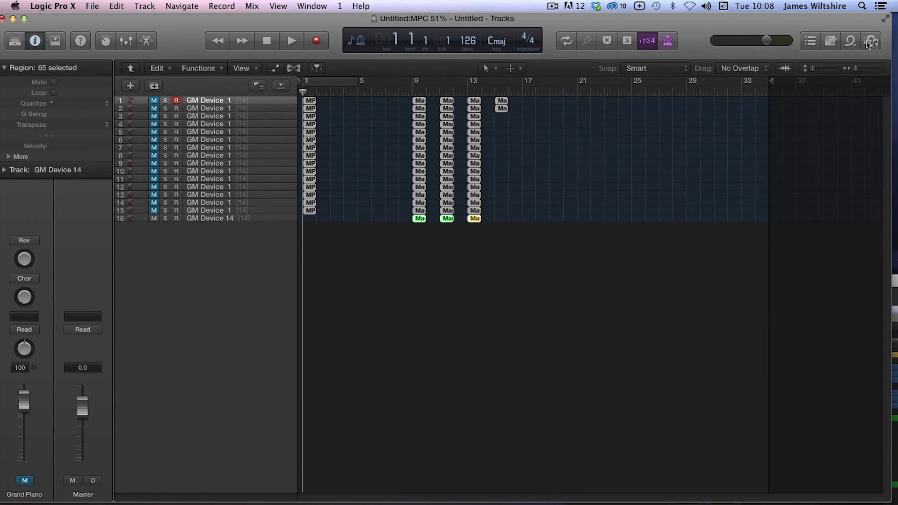
double_click(469, 301)
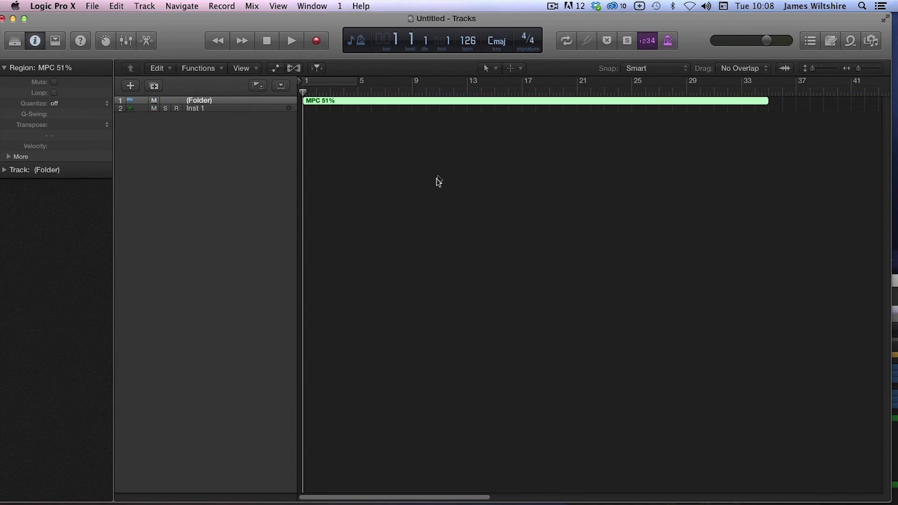
click(437, 182)
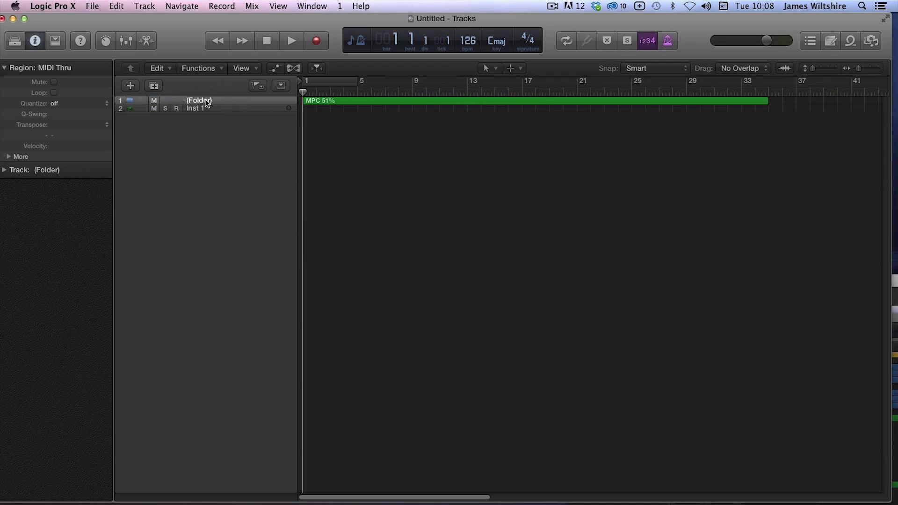
click(329, 104)
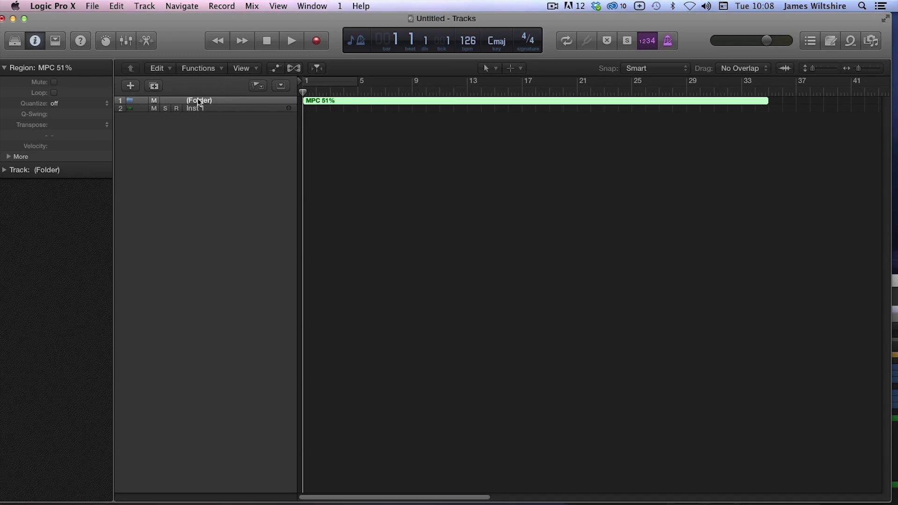
click(100, 105)
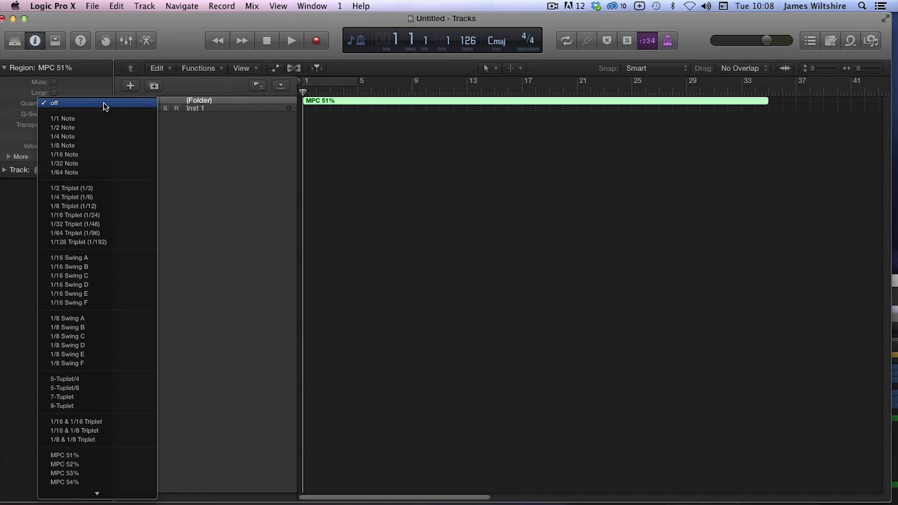
click(192, 148)
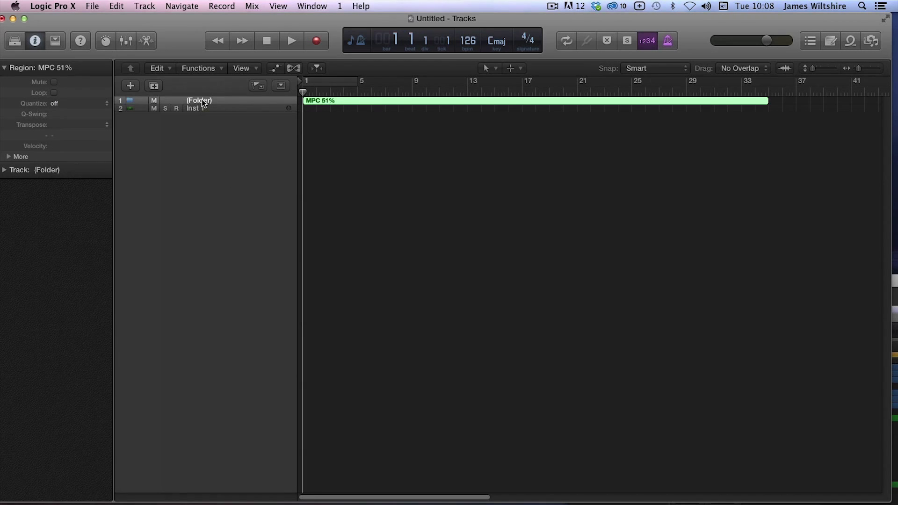
- Hide the folder track holding the MPC 51% region
right_click(203, 101)
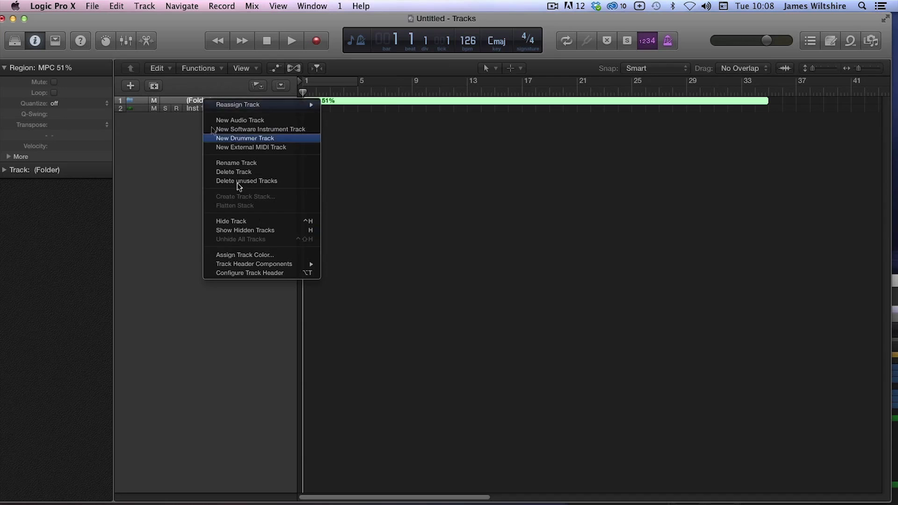
click(244, 222)
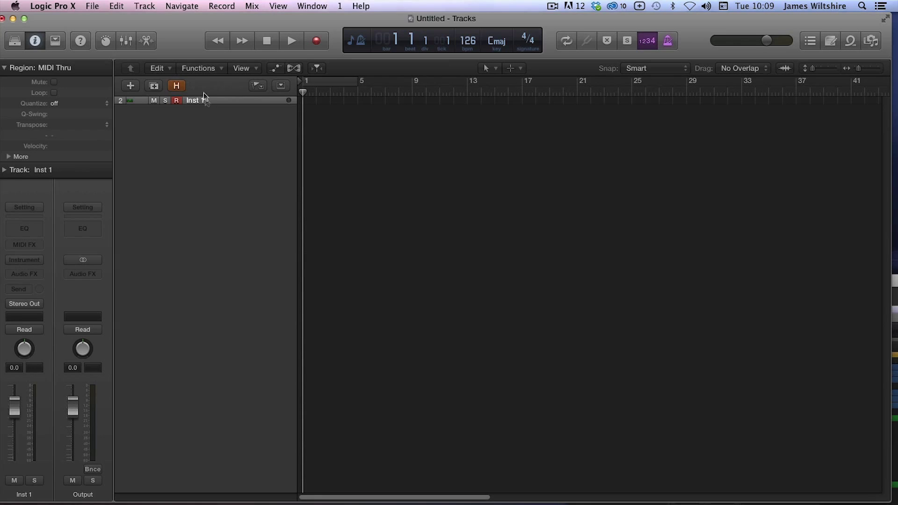
click(178, 86)
click(178, 86)
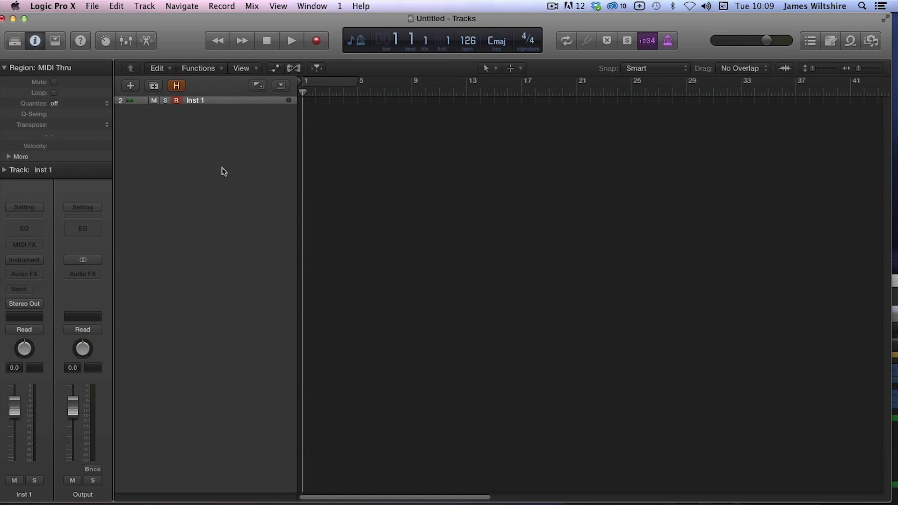
- Add a new empty software instrument track, Inst 2
key(super+d)
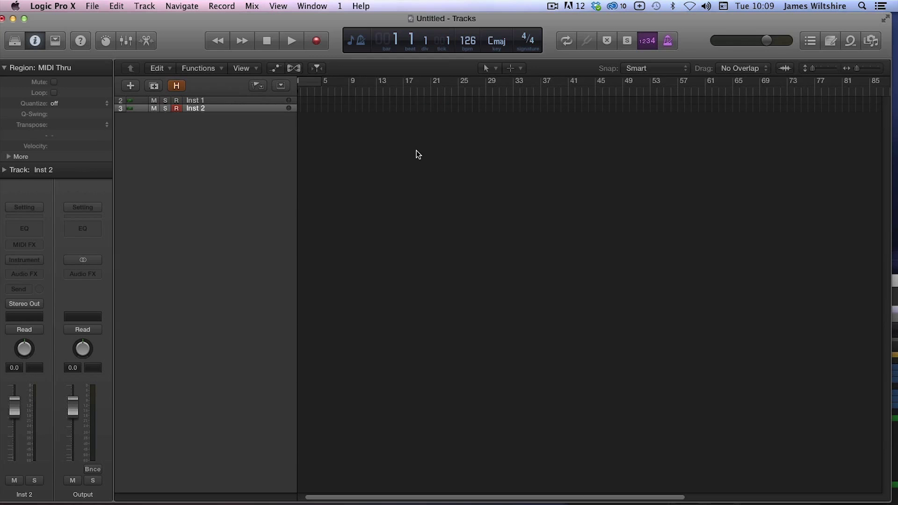
drag(305, 21, 308, 22)
click(82, 104)
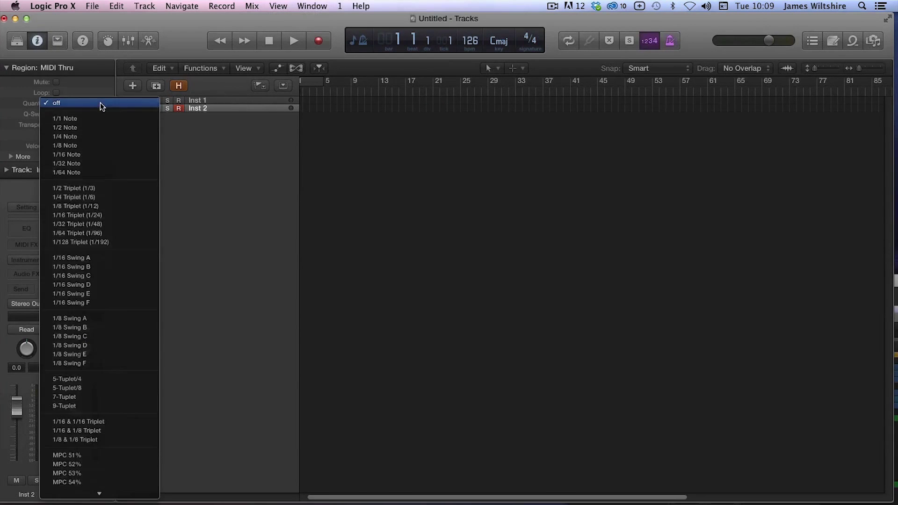
click(92, 5)
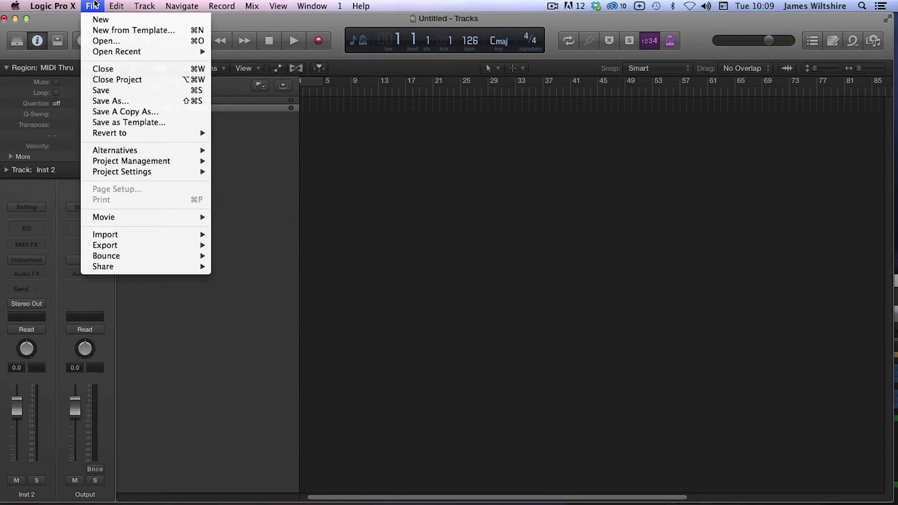
- Save the project as a template named '2014 MPC + Maschine Grvs', correcting the mistyped capital A
click(125, 122)
click(421, 44)
double_click(421, 45)
text(2014 MP)
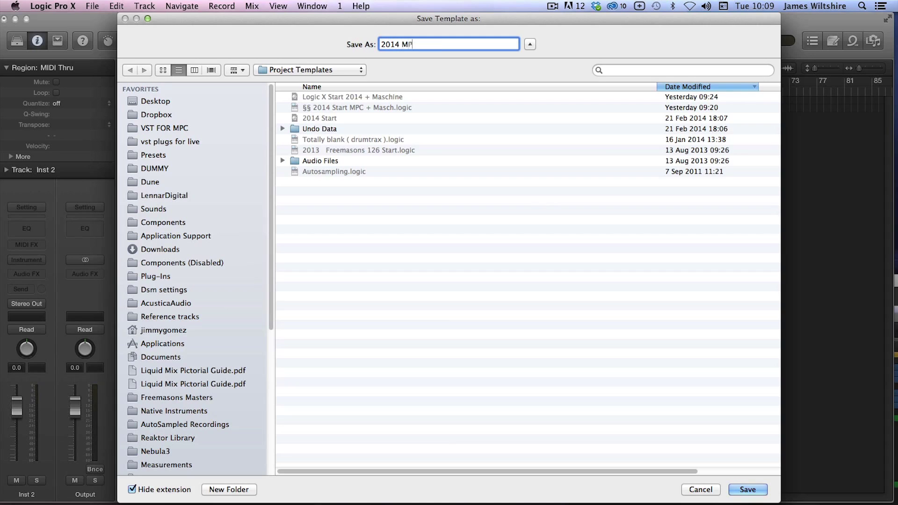
text(C + MAschine Grvs)
click(438, 44)
key(BackSpace)
text(a)
click(747, 489)
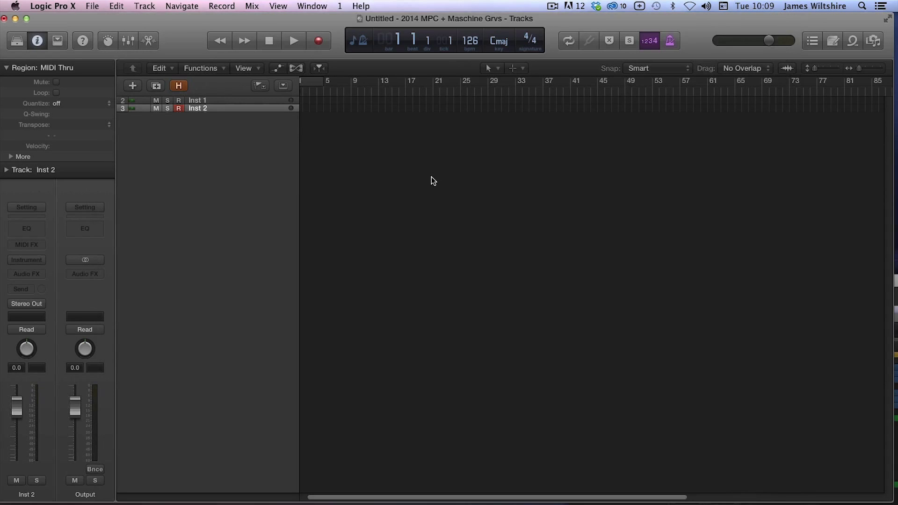
- Create a third instrument track, Inst 3, in the empty area below Inst 2
drag(411, 15, 416, 15)
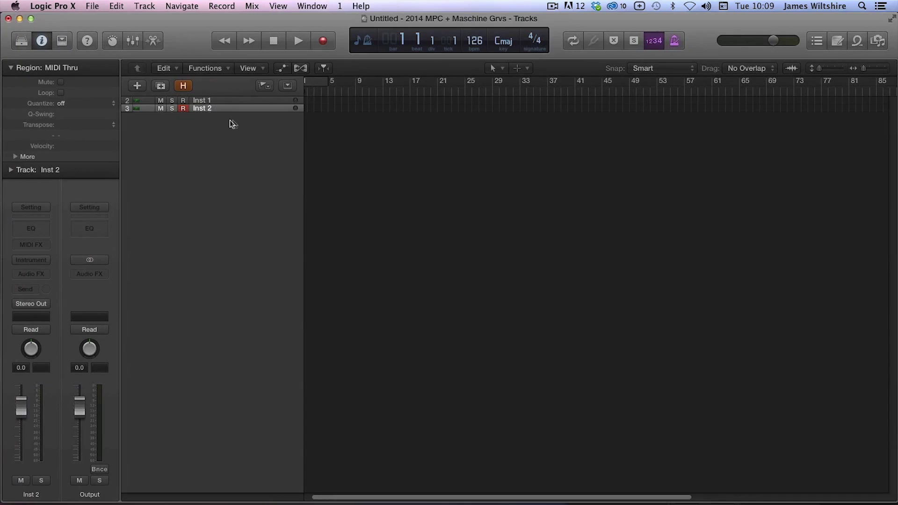
double_click(223, 137)
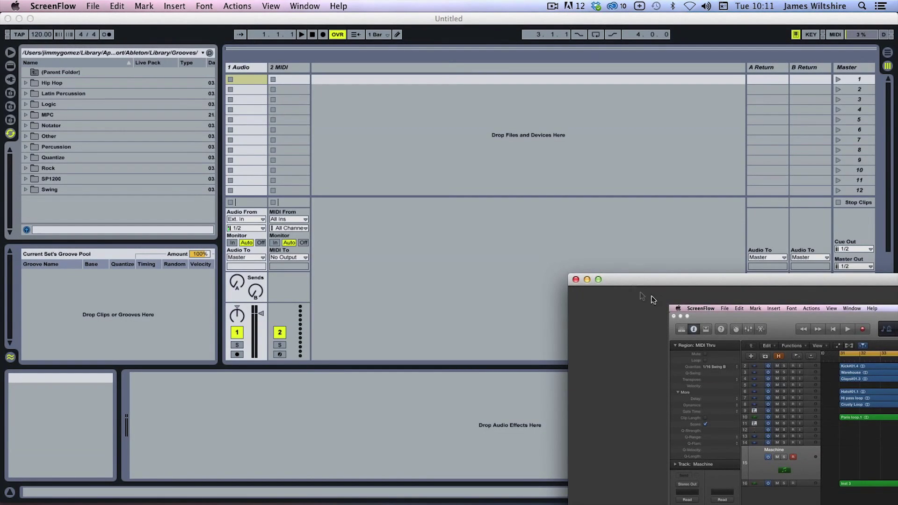
- Minimise the ScreenFlow preview window and bring Ableton Live to the front
drag(659, 282, 885, 502)
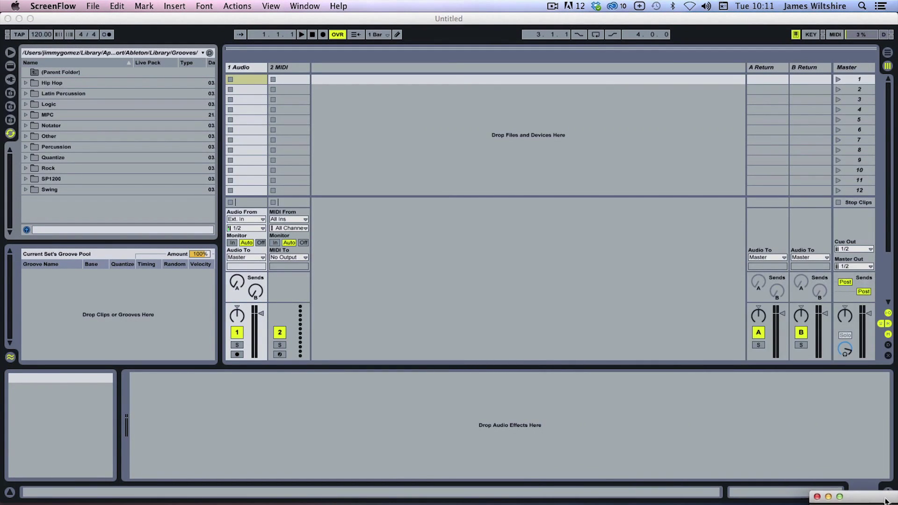
click(829, 496)
click(596, 165)
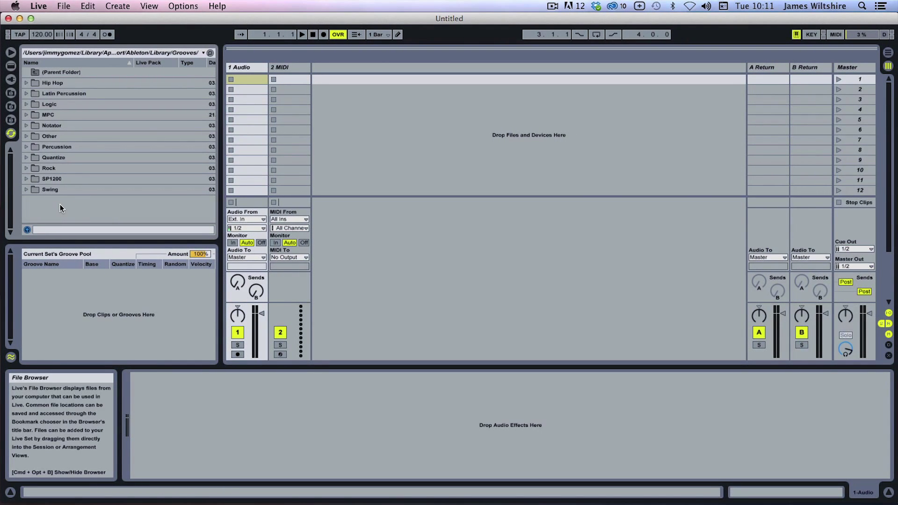
- Browse to the Library's Grooves folder and select the MPC groove folder
click(13, 95)
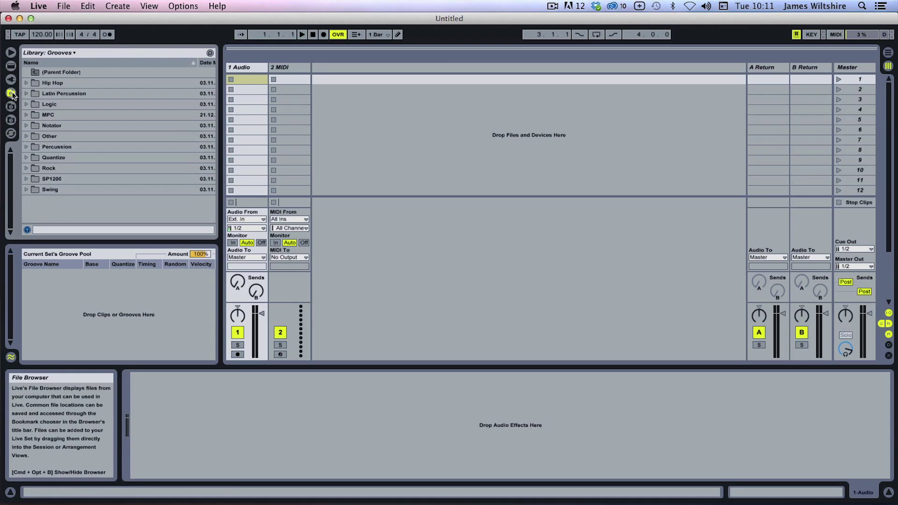
double_click(66, 72)
click(47, 52)
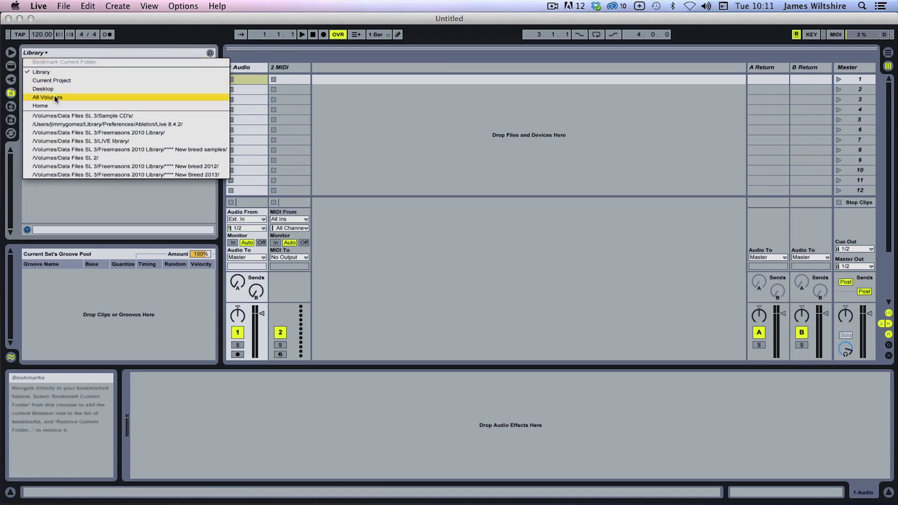
click(52, 71)
click(11, 119)
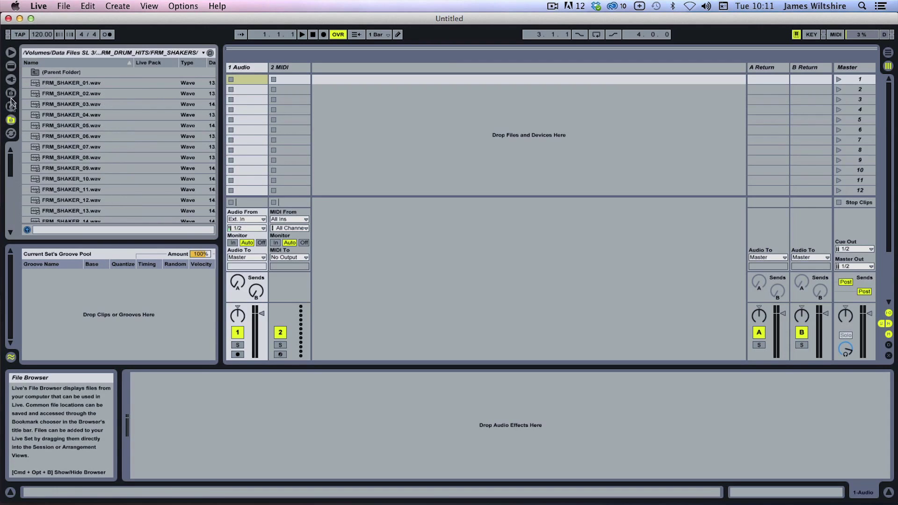
click(10, 95)
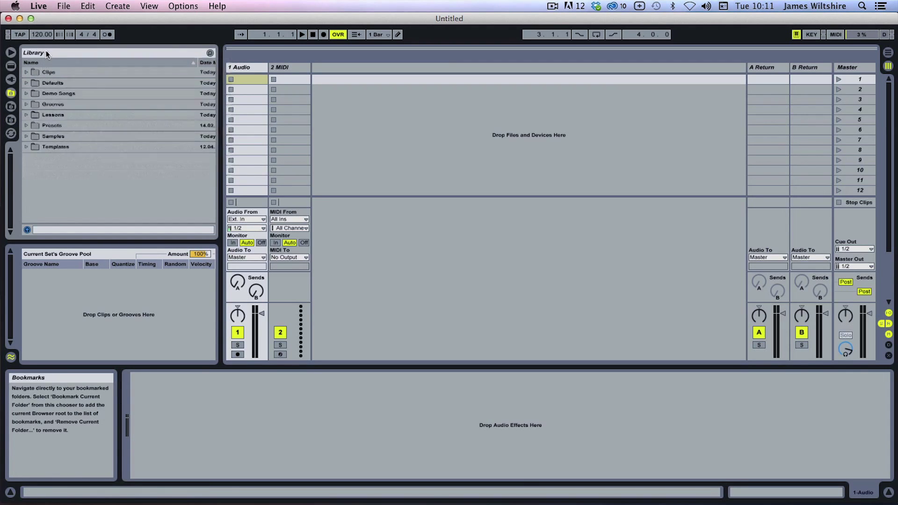
click(46, 51)
click(47, 71)
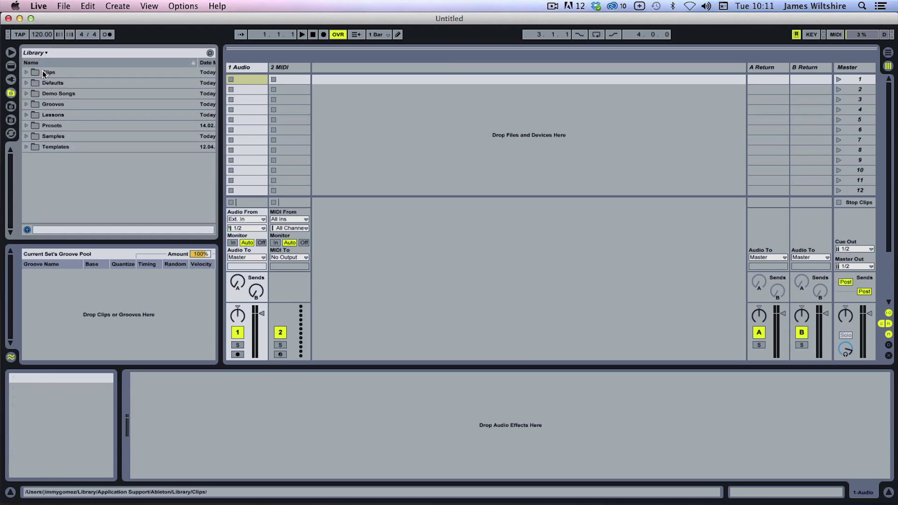
double_click(55, 105)
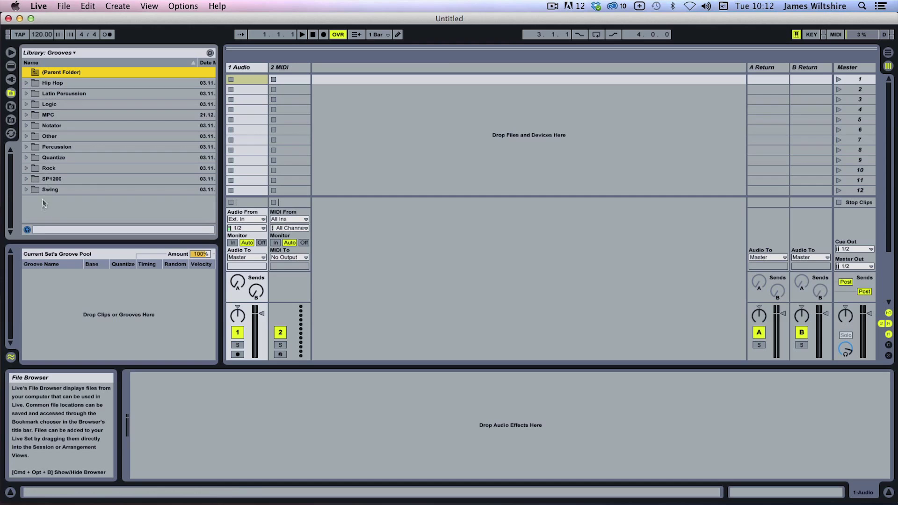
click(49, 114)
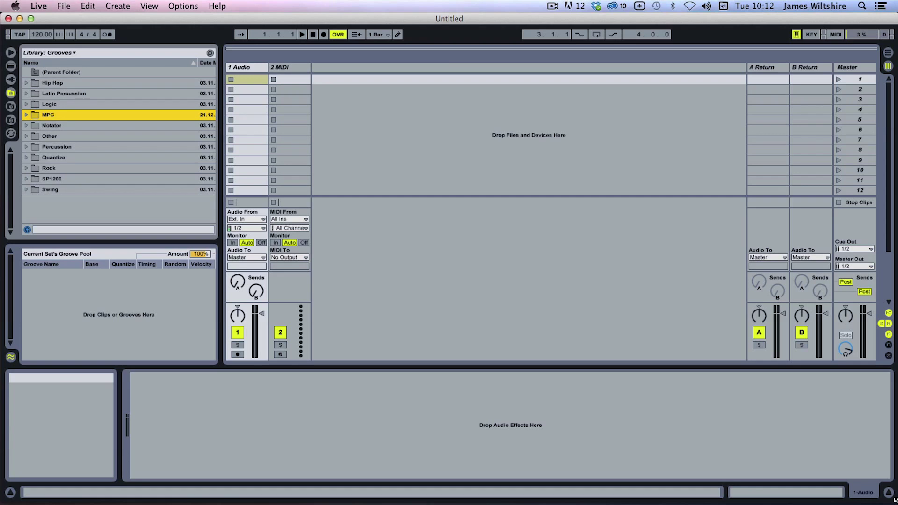
key(ctrl+super+f)
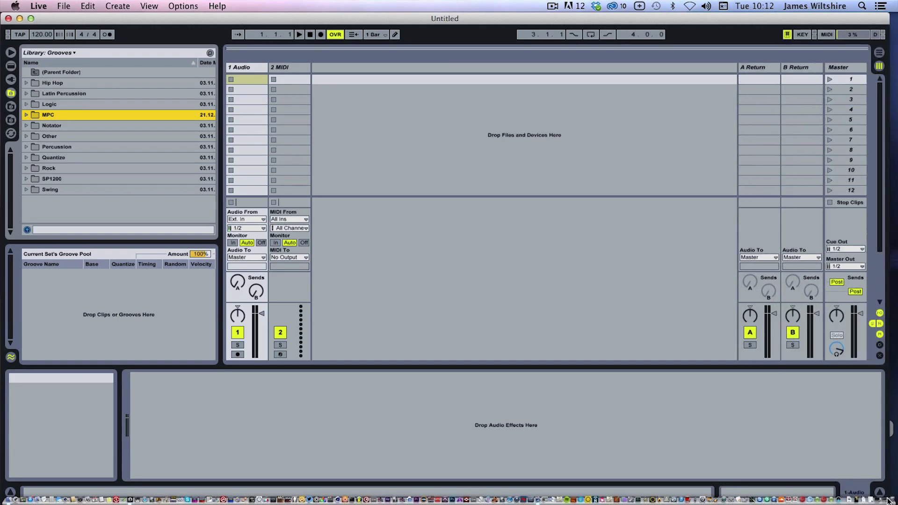
- Open Freemasons > Maschine Grvs for Live in Finder and drag Maschine grooves into Live's Grooves browser
click(861, 405)
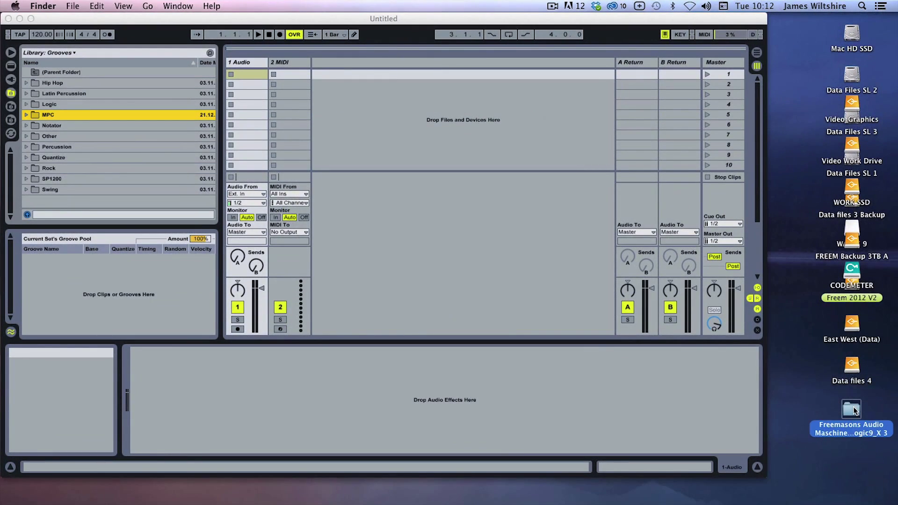
double_click(852, 410)
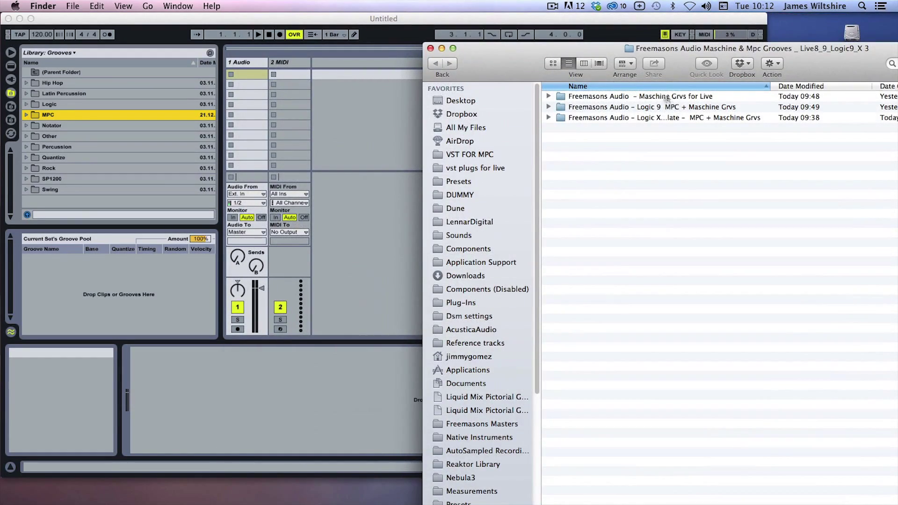
double_click(675, 96)
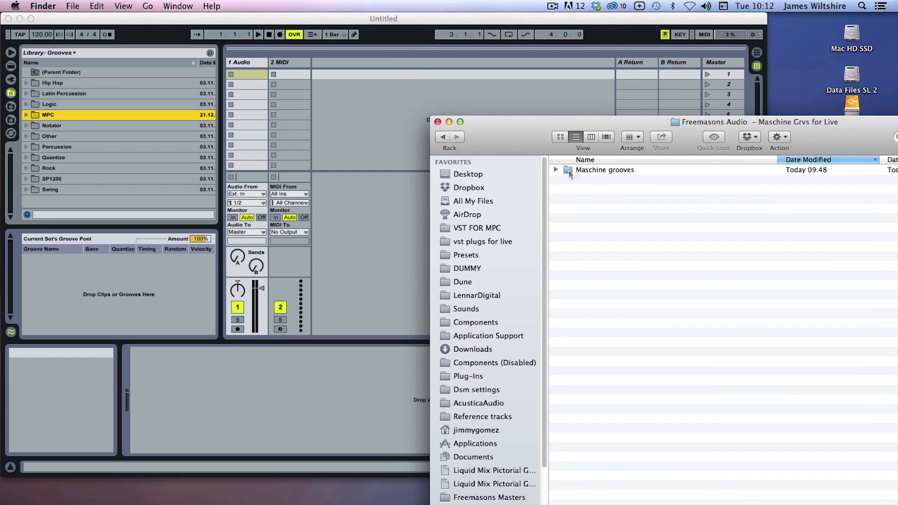
drag(567, 169, 42, 199)
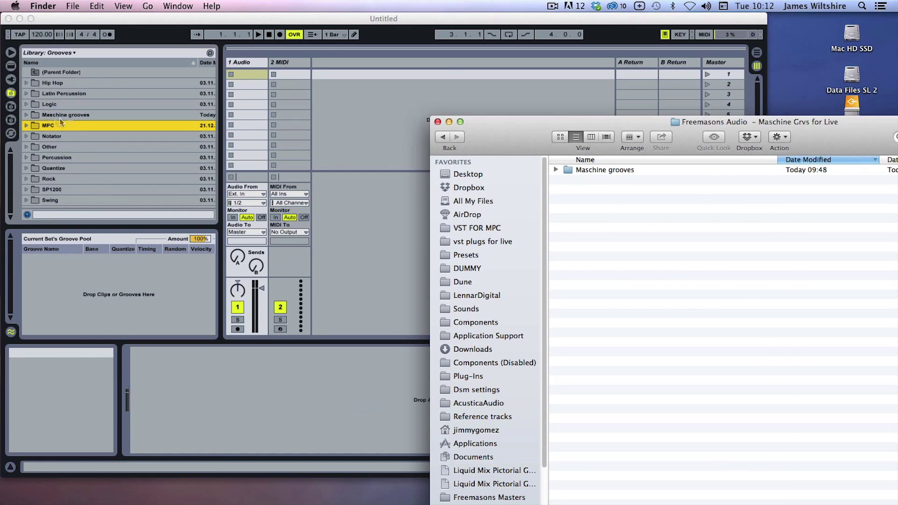
- Expand the Maschine grooves folder and create a new MIDI clip on the 2 MIDI track
click(47, 113)
double_click(83, 116)
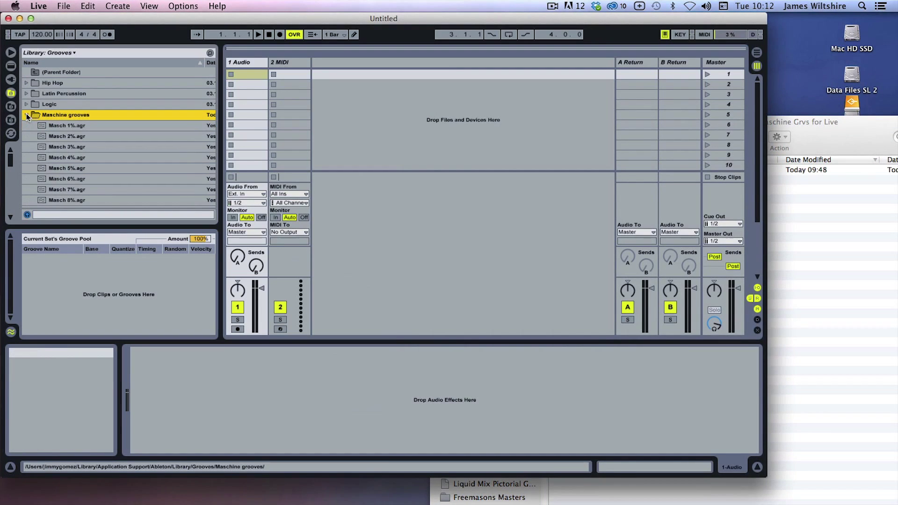
double_click(294, 74)
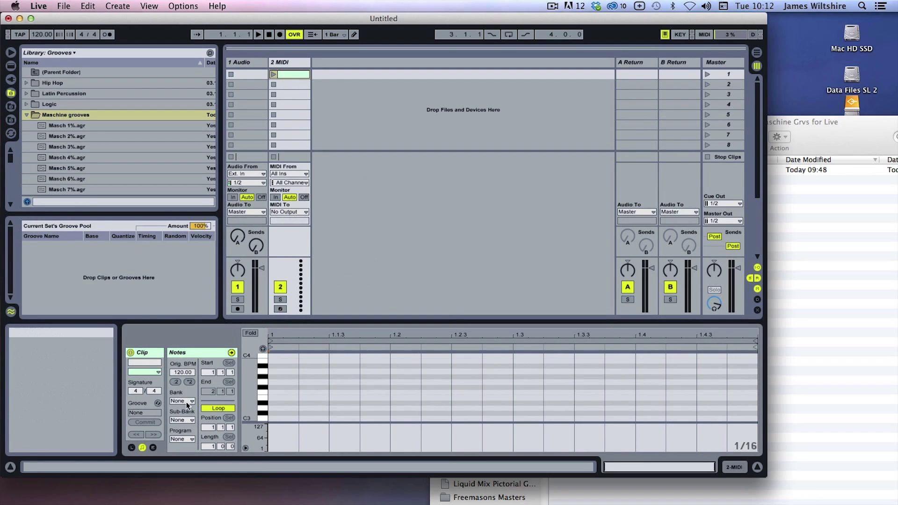
- Apply the Masch 2% groove to the new clip and confirm it in the Groove chooser
click(59, 126)
drag(65, 134, 297, 75)
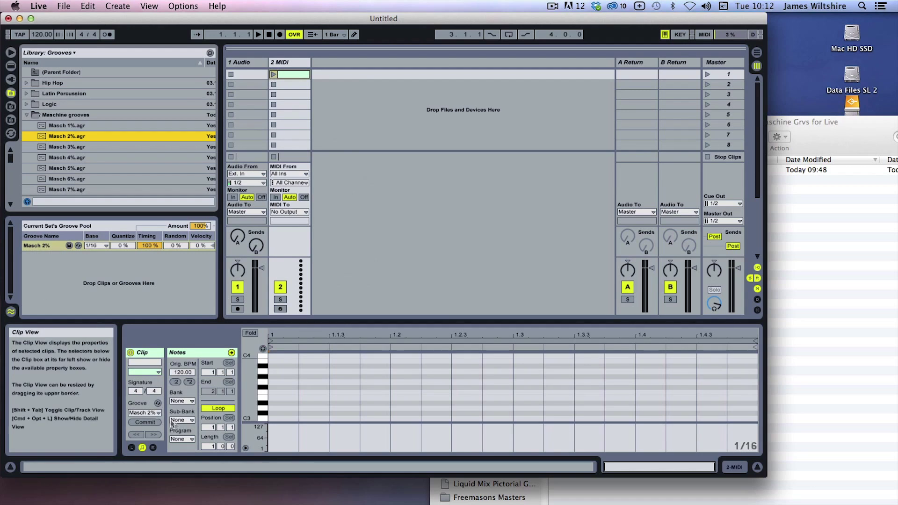
click(144, 412)
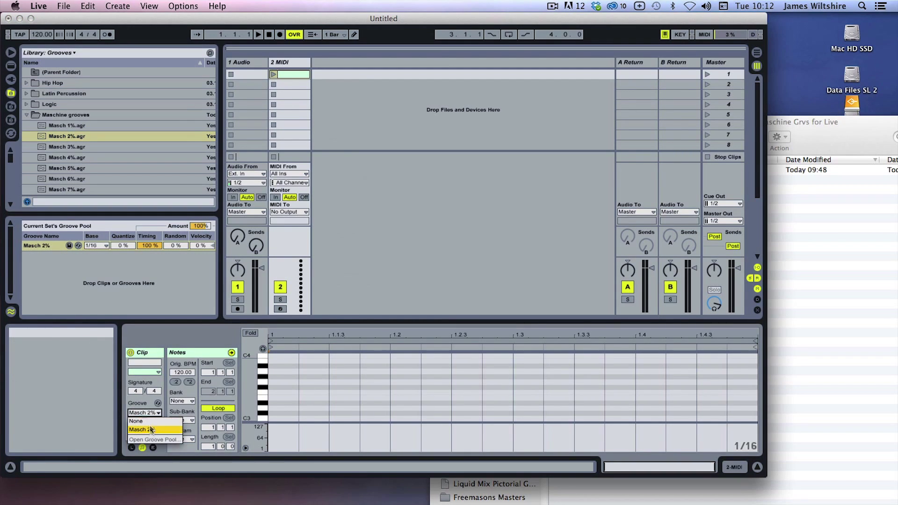
click(153, 429)
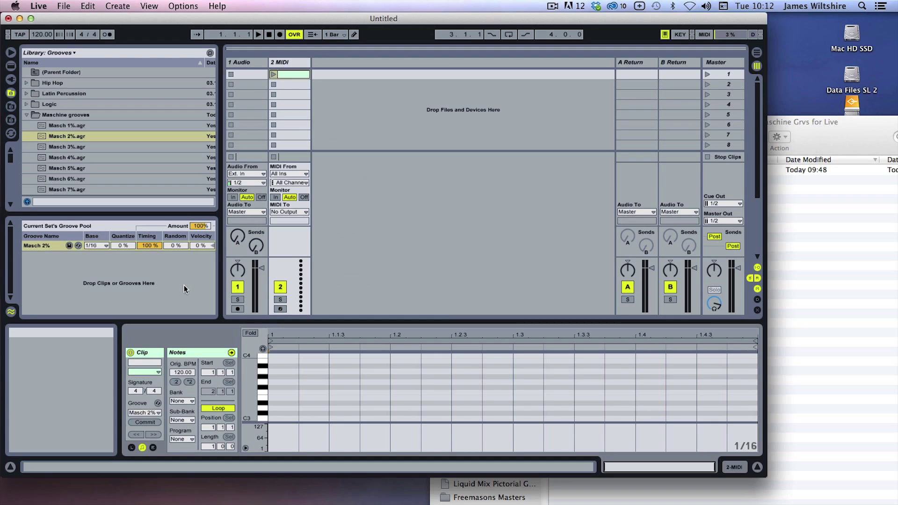
click(26, 115)
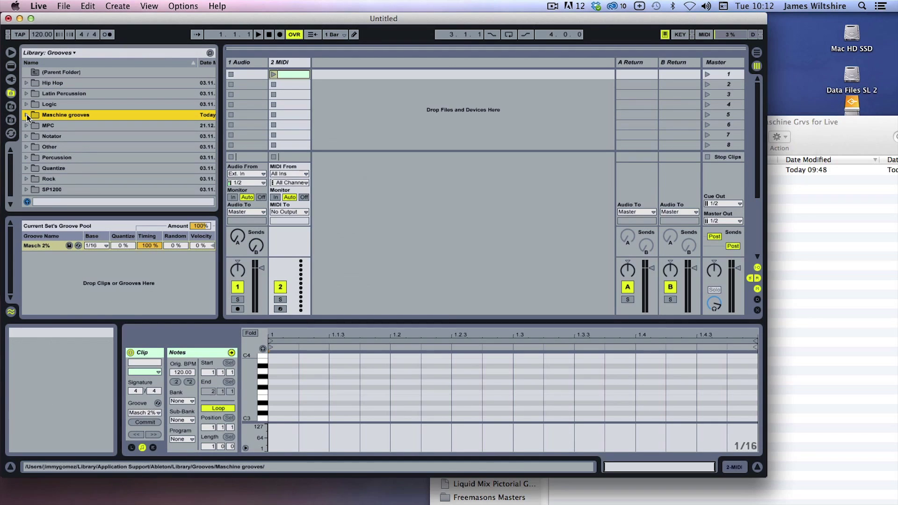
click(26, 115)
click(26, 115)
click(63, 5)
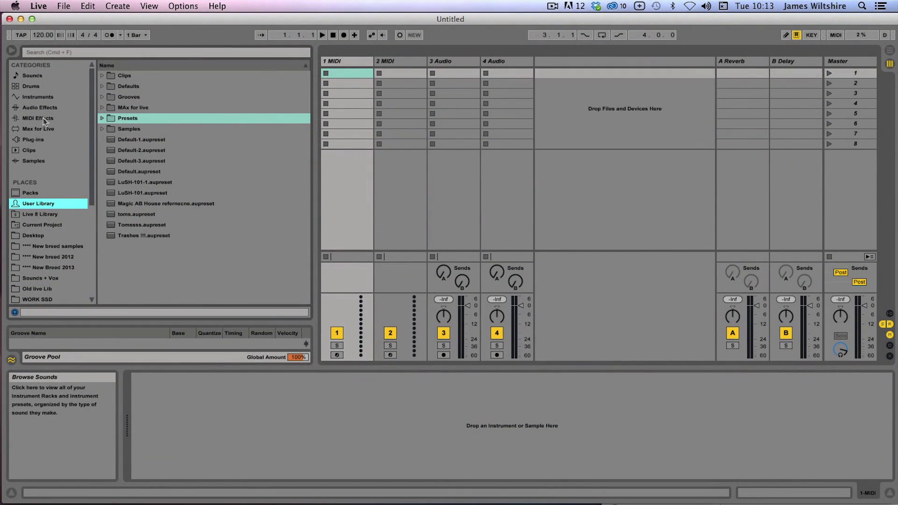
- Show the User Library contents in the browser's Places
scroll(45, 248, down, 5)
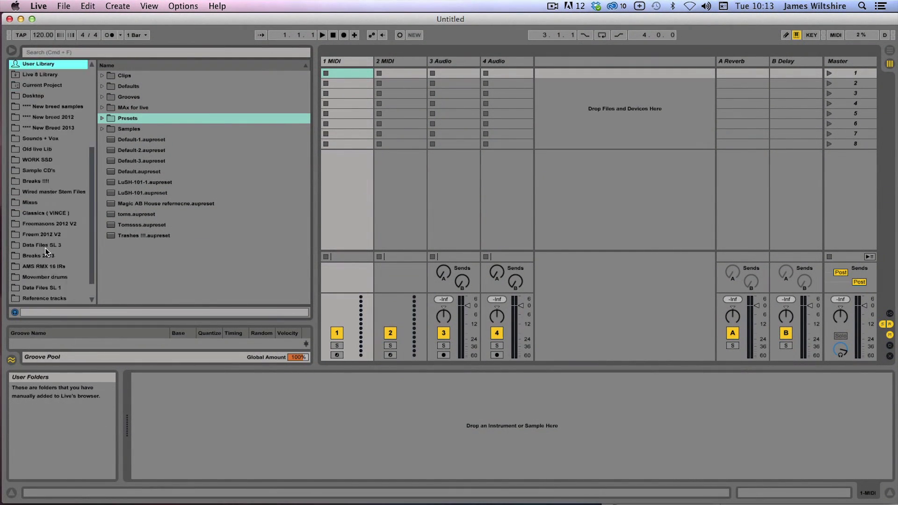
scroll(44, 248, up, 5)
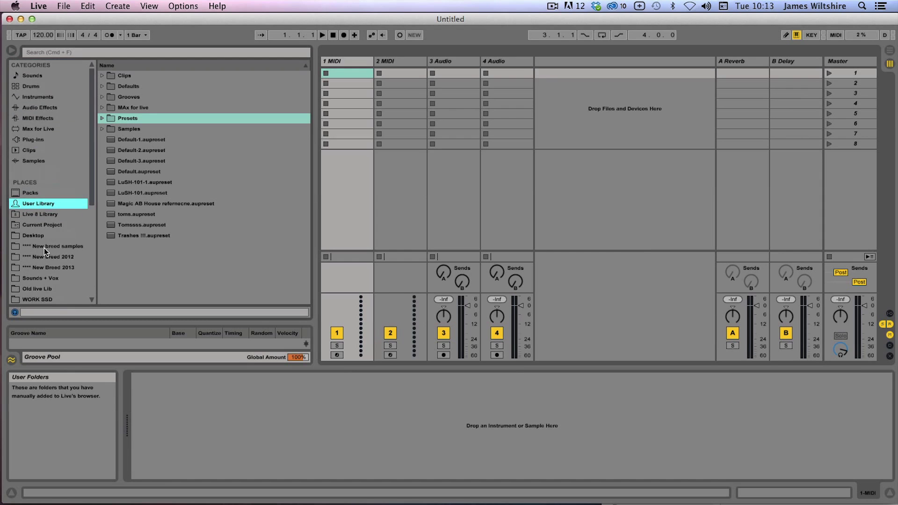
click(28, 193)
click(35, 203)
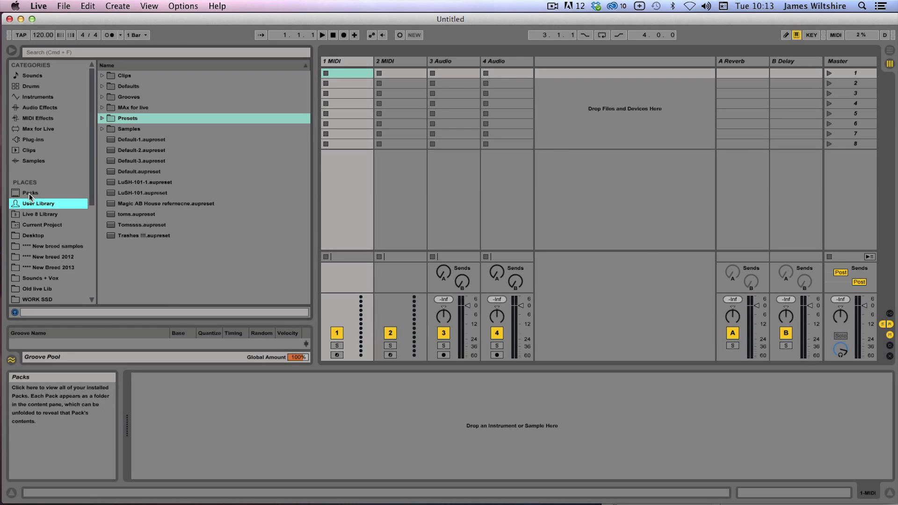
click(29, 193)
click(33, 205)
click(12, 49)
click(12, 49)
click(34, 193)
click(33, 203)
- Expand the User Library's Grooves folder to list the Masch groove files
click(126, 96)
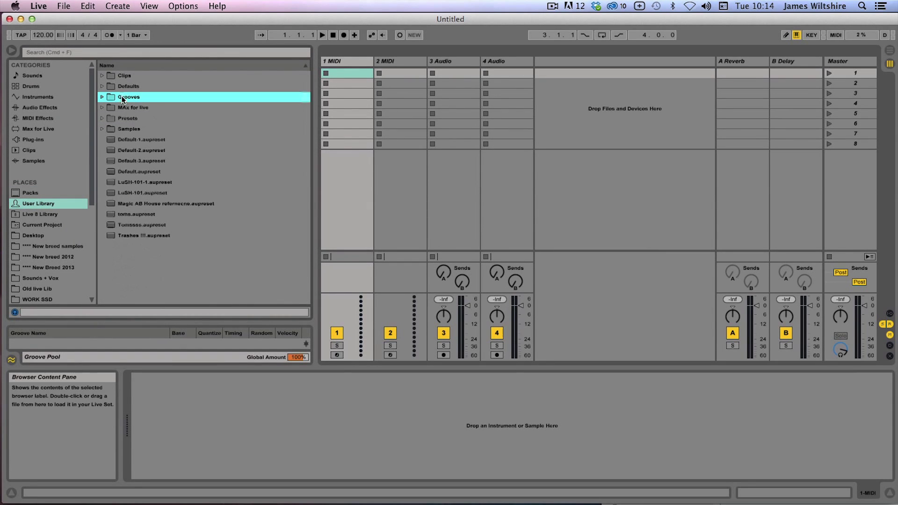
click(102, 97)
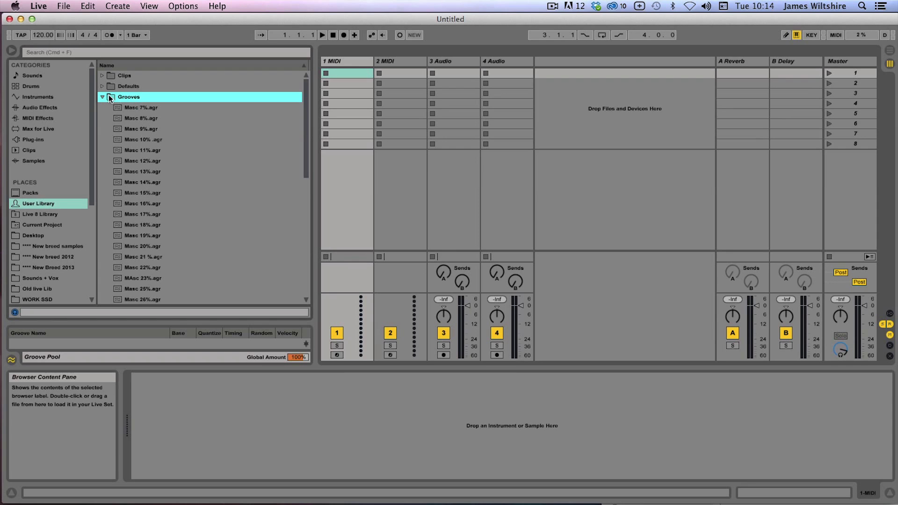
scroll(140, 130, down, 10)
scroll(140, 131, up, 10)
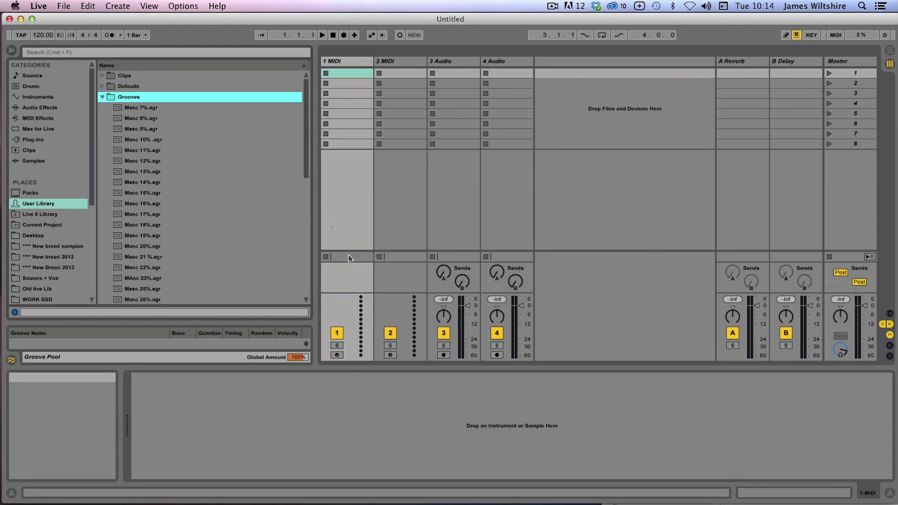
- Drag Maschine grooves from Finder's Maschine Grvs for Live folder onto Live 9's Grooves folder
drag(895, 503, 763, 442)
click(810, 115)
double_click(783, 156)
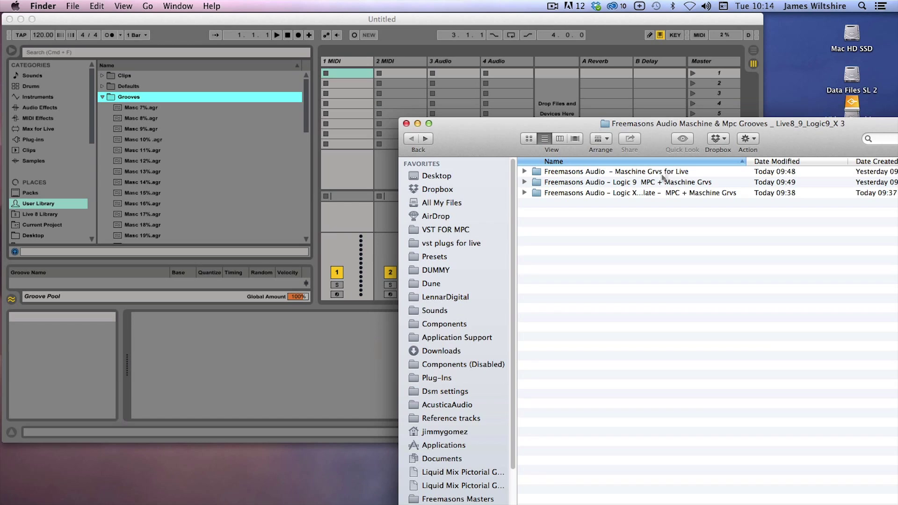
double_click(655, 172)
drag(573, 170, 140, 106)
- Expand Maschine grooves, create a MIDI clip on 1 MIDI and maximise the Live window
click(140, 107)
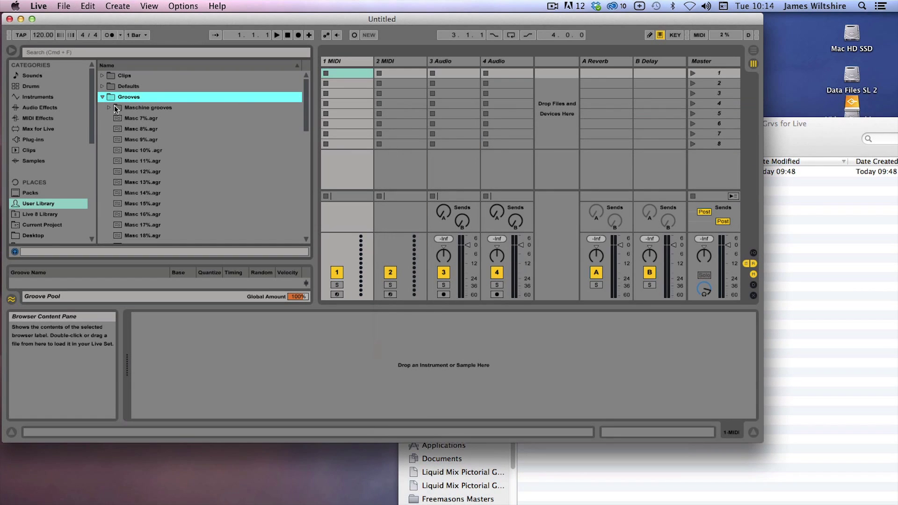
click(110, 107)
double_click(341, 73)
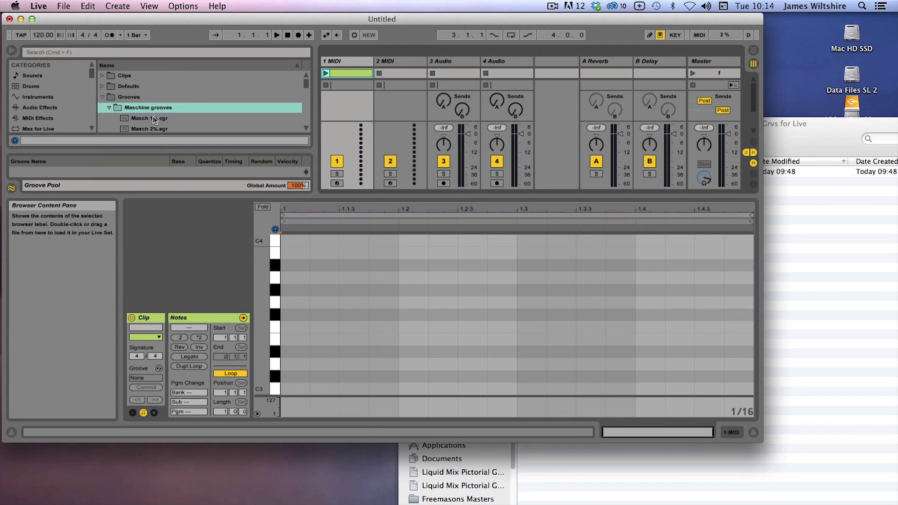
drag(347, 196, 372, 305)
click(32, 19)
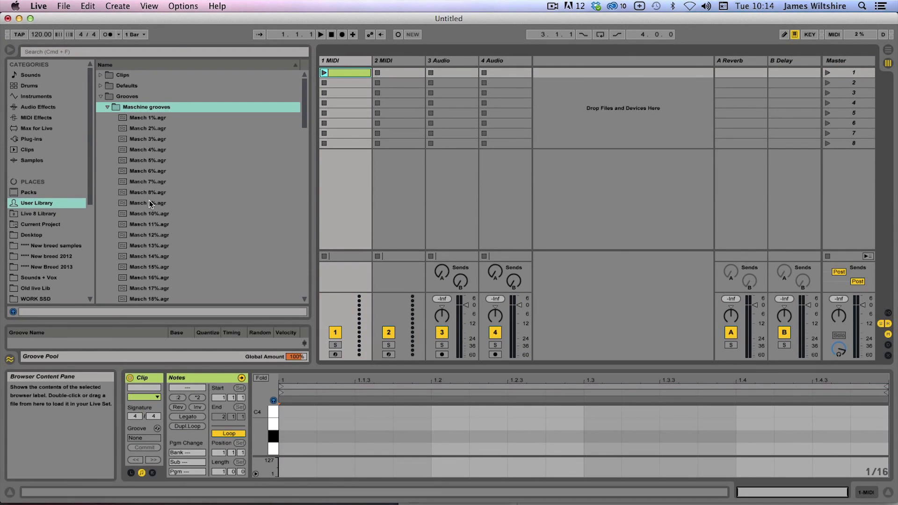
- Apply the Masch 14% groove to the 1 MIDI clip with Hot-Swap enabled, then narrow the browser
drag(152, 257, 354, 75)
click(157, 438)
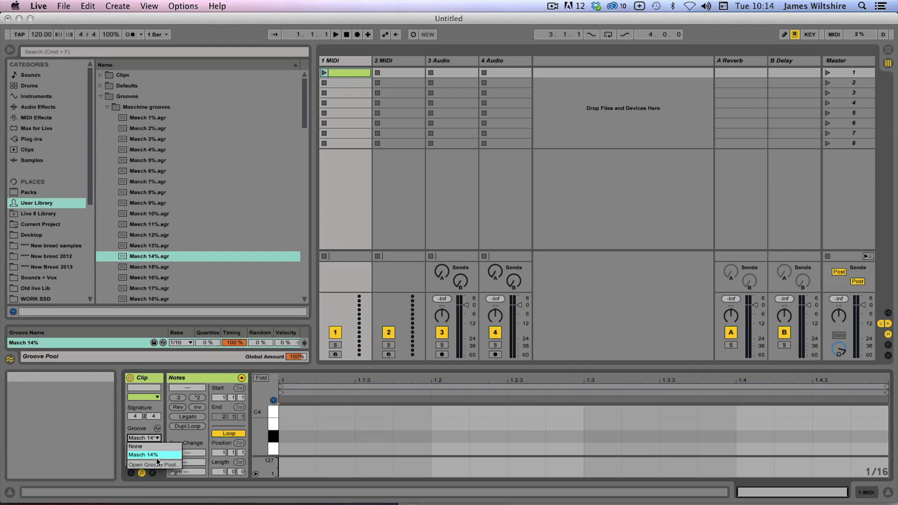
click(154, 454)
click(157, 429)
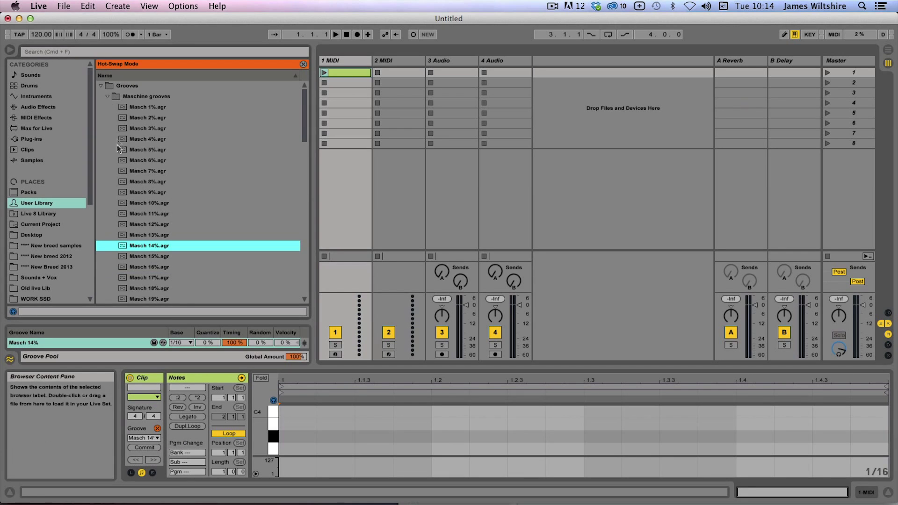
click(108, 96)
click(101, 85)
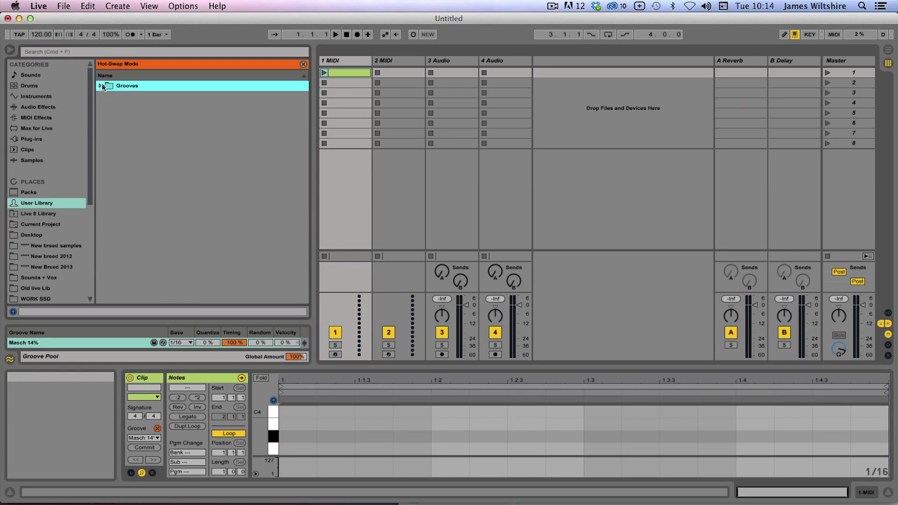
drag(313, 82, 233, 98)
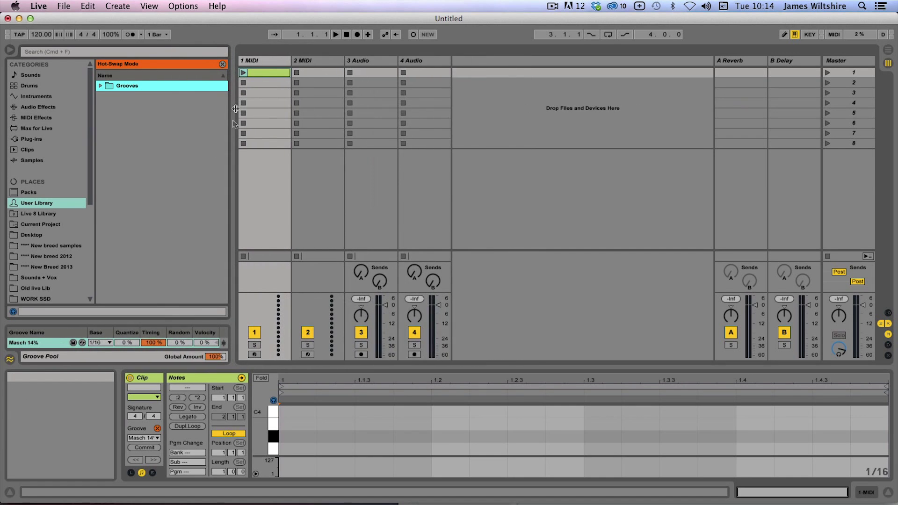
- Exit Hot-Swap Mode so the browser lists Clips, Defaults, Grooves, Presets and Samples again
right_click(187, 150)
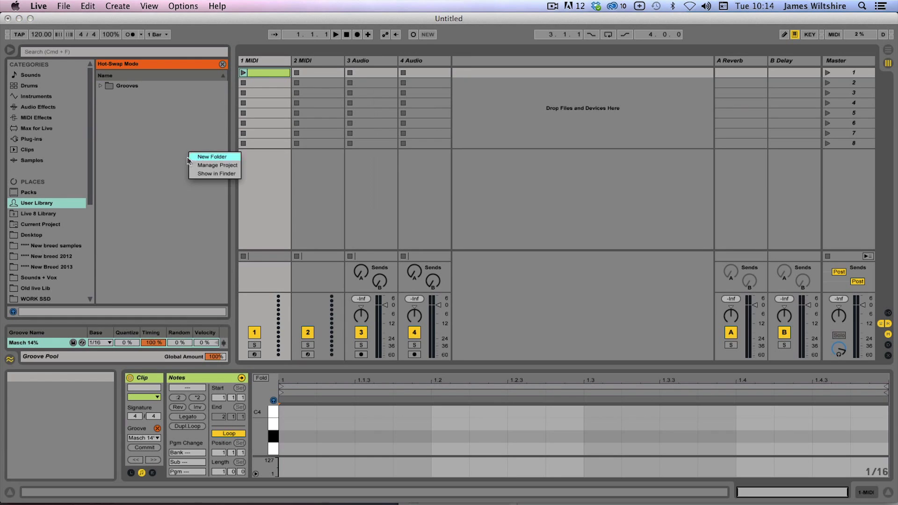
click(160, 153)
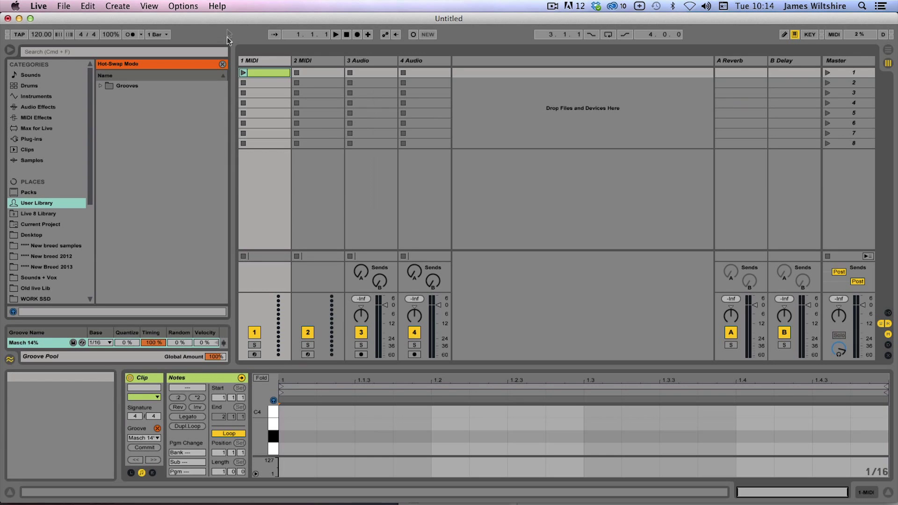
key(q)
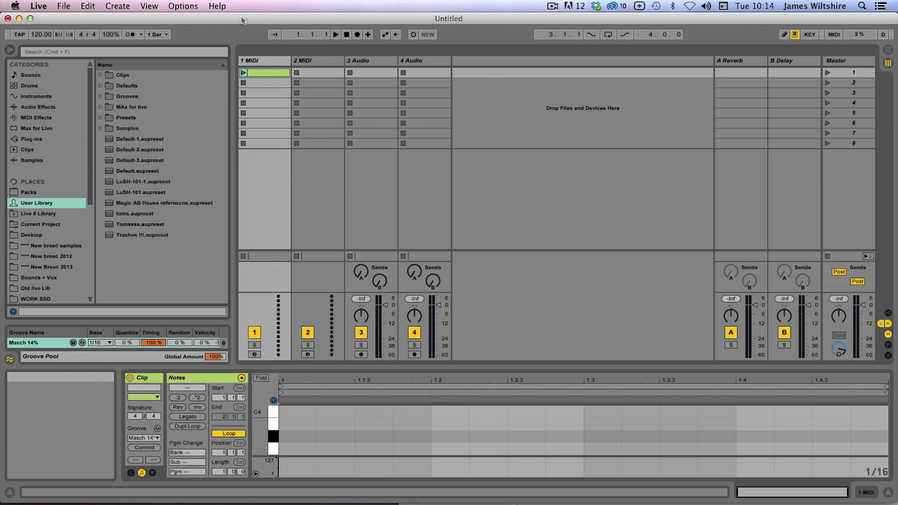
drag(240, 20, 266, 16)
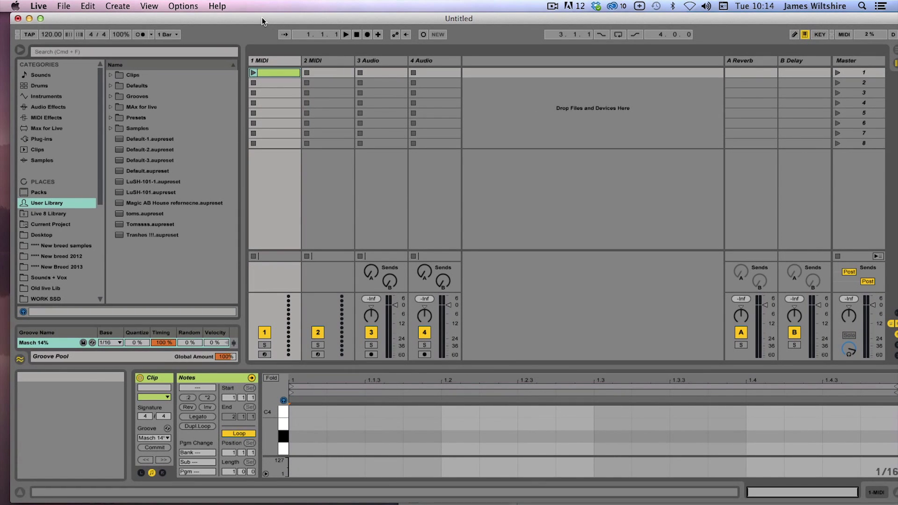